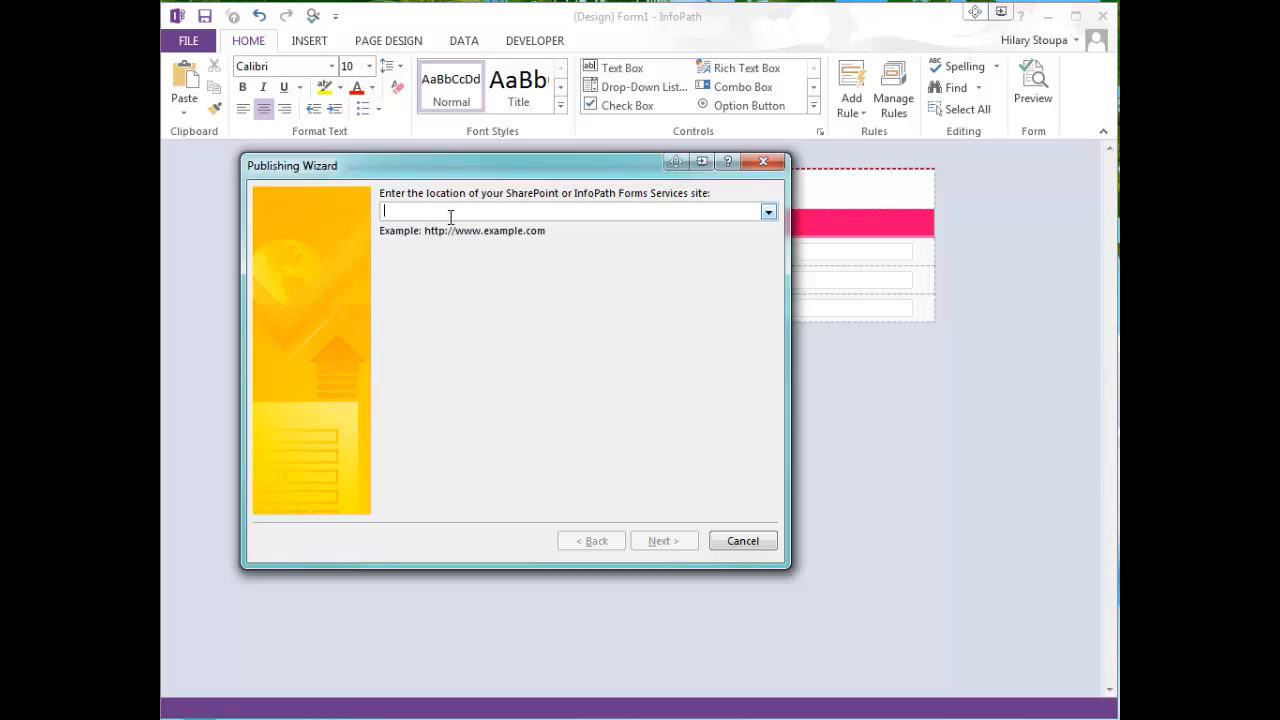
text(http://tshp2010/)
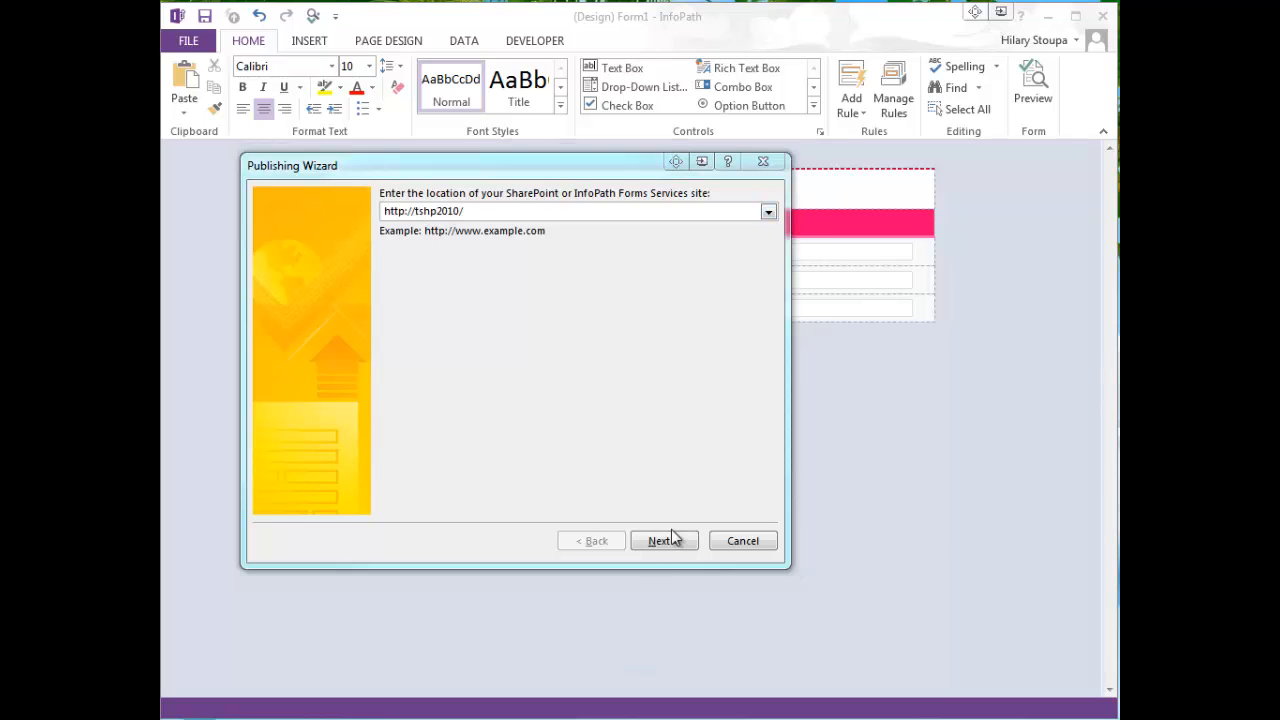
click(663, 541)
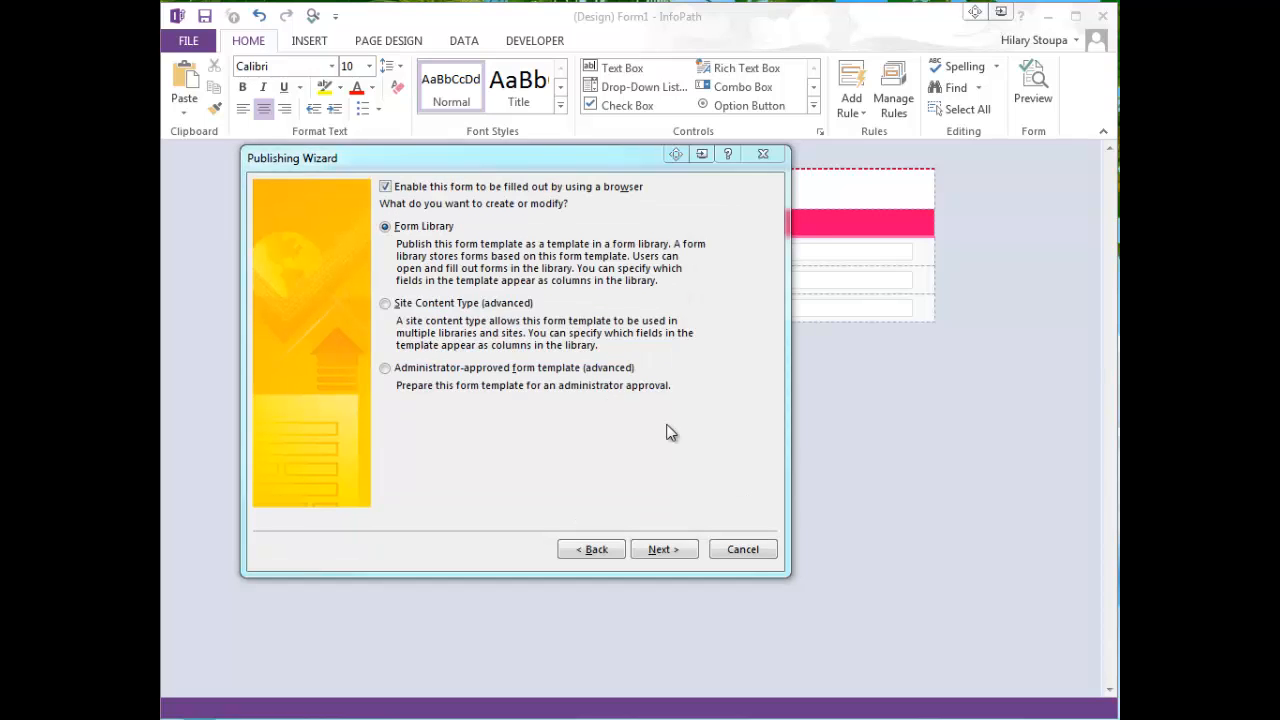
click(385, 369)
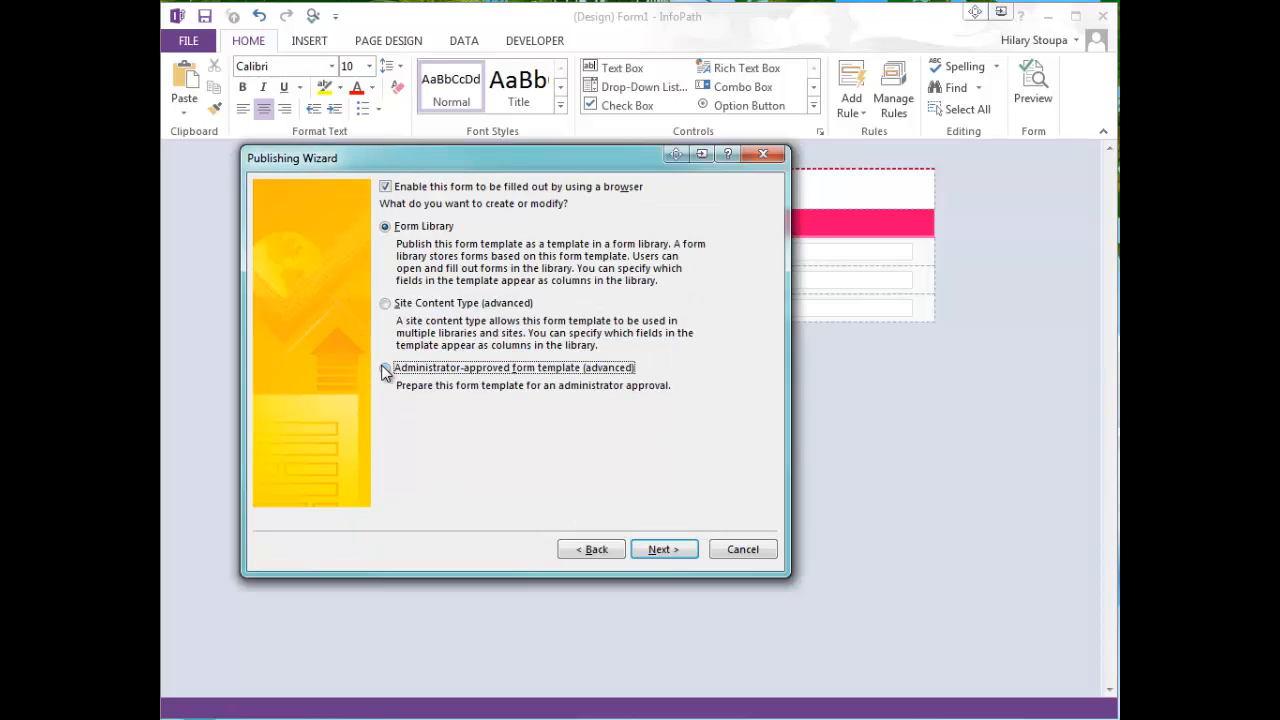
click(665, 550)
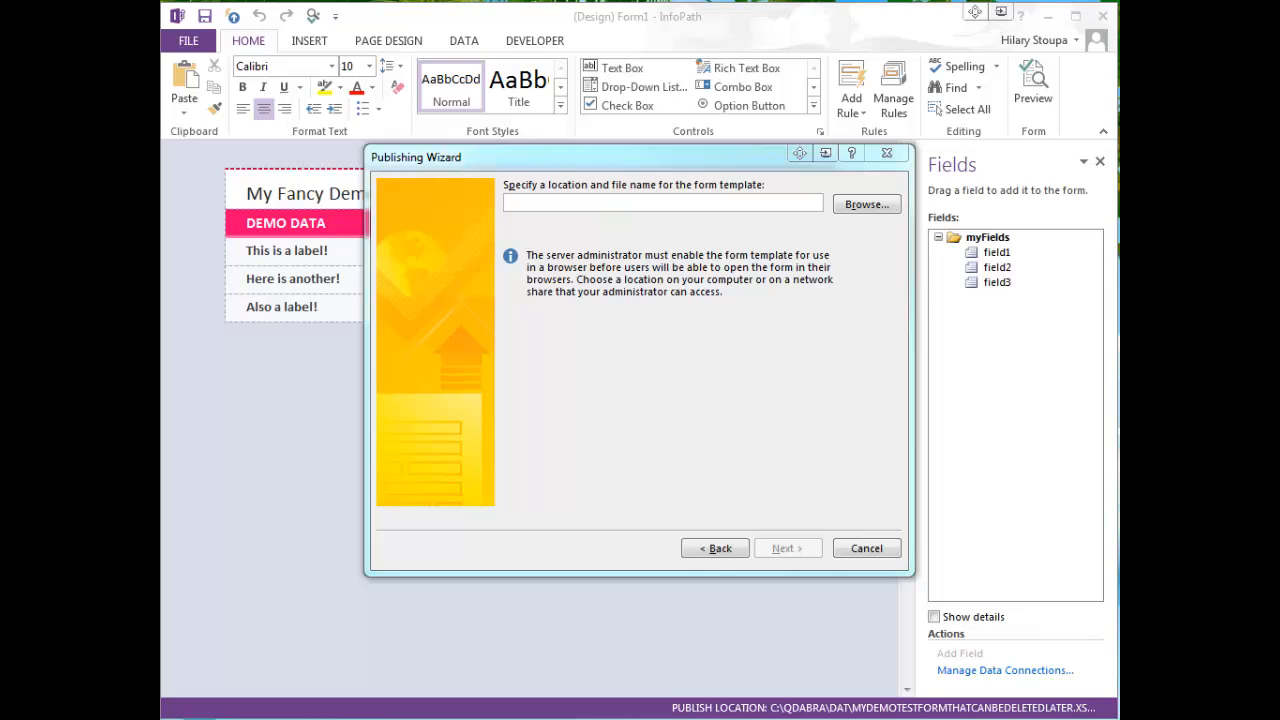
- Publish the form template to C:\Qdabra\DAT\MyDemoTestFormThatCanBeDeletedLater.xsn without adding columns or web part parameters, and close the wizard
click(663, 203)
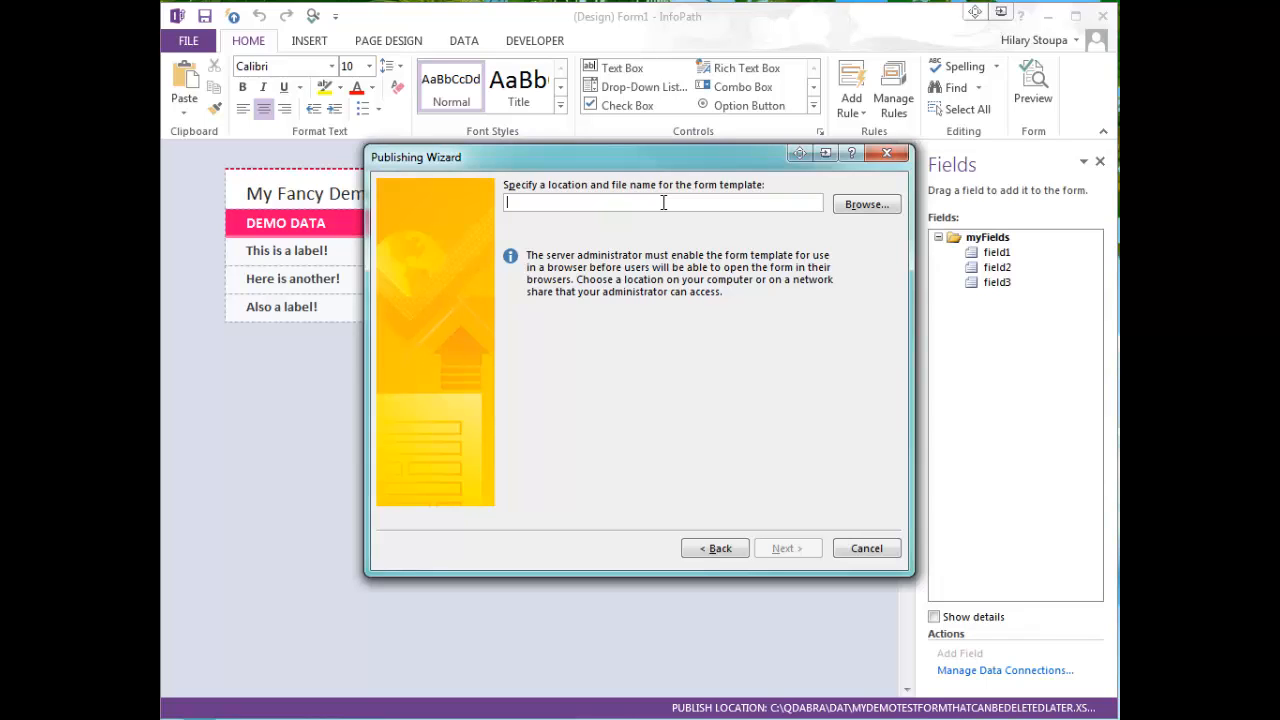
text(C:\Qdabra\DAT\MyDemoTestFormThatCanBeDeletedLater.xsn)
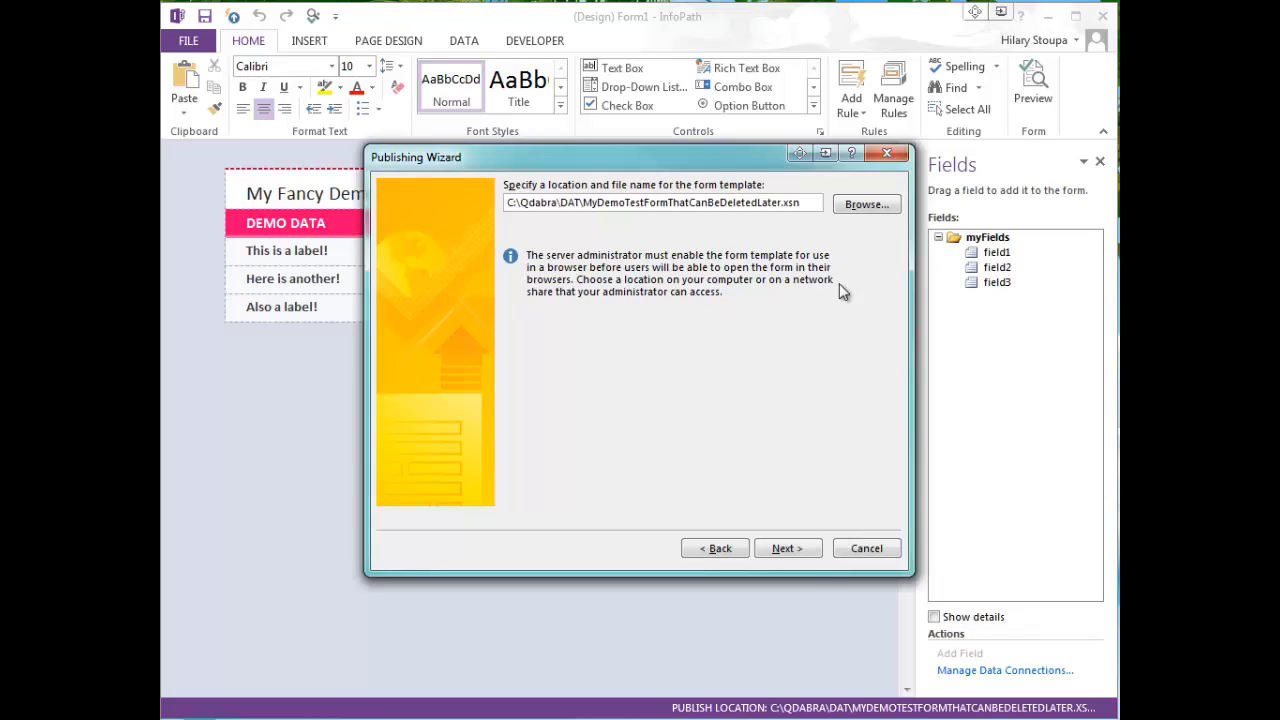
click(808, 549)
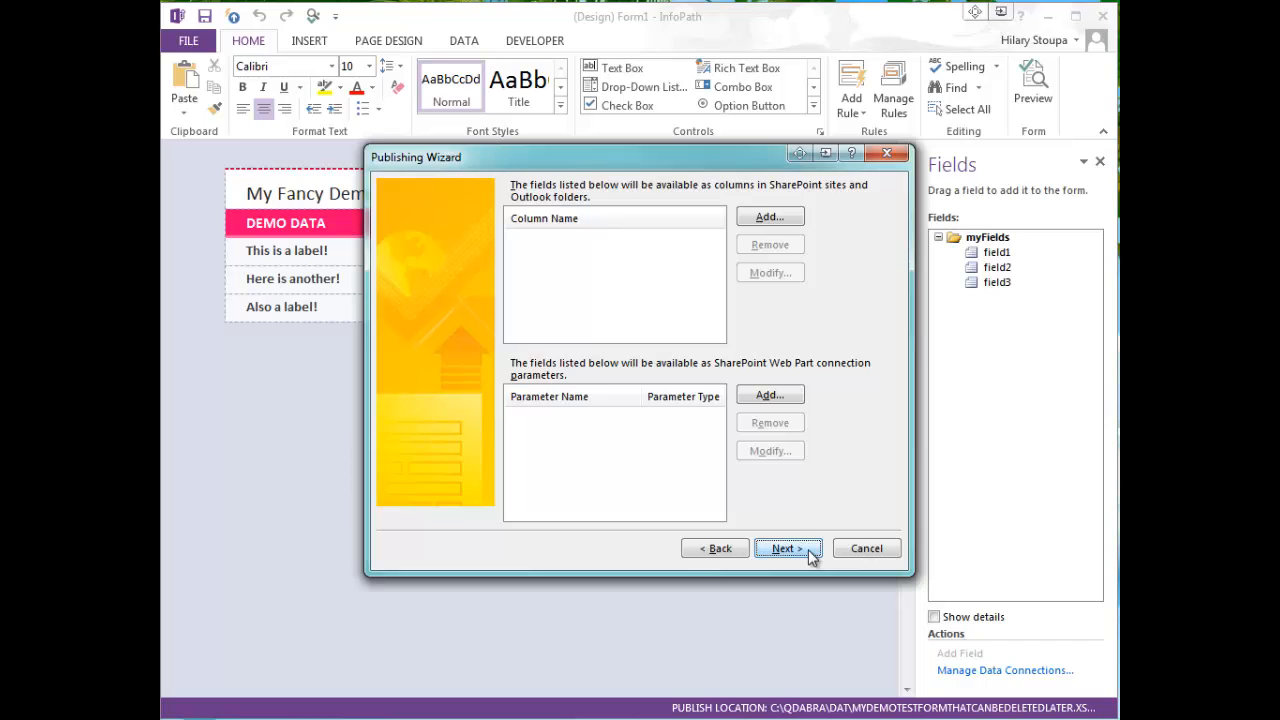
click(810, 552)
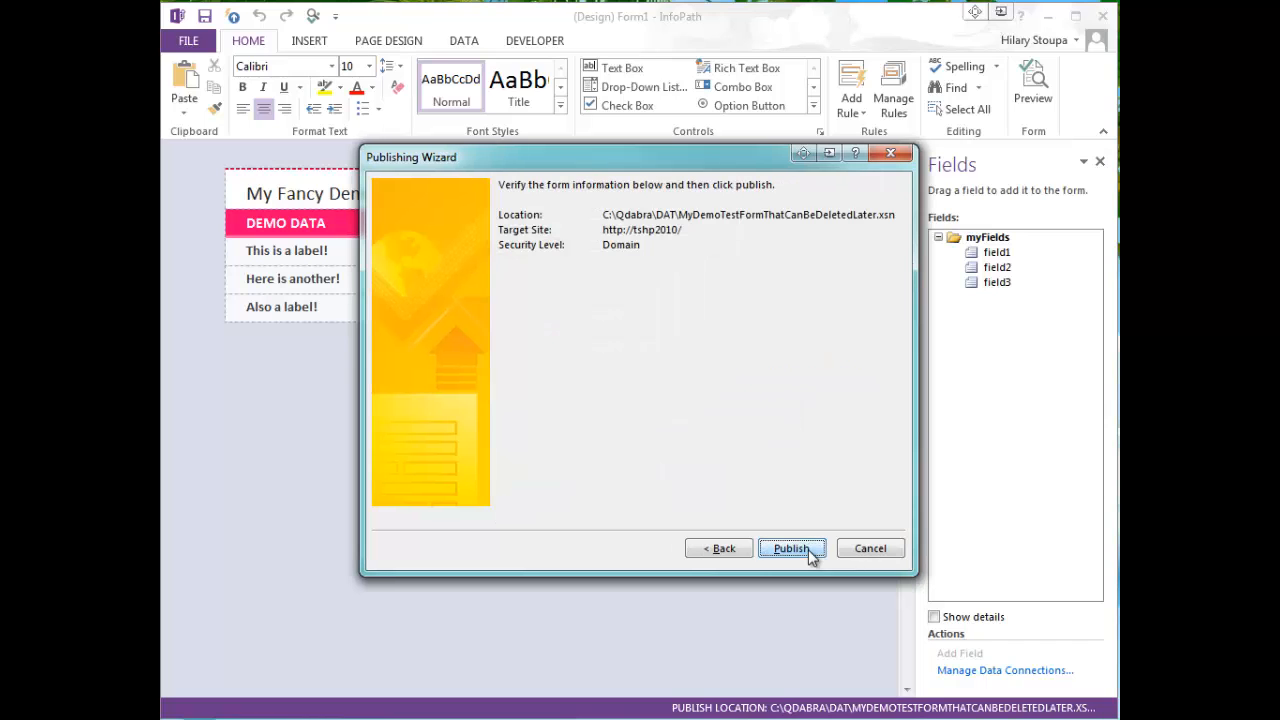
click(791, 549)
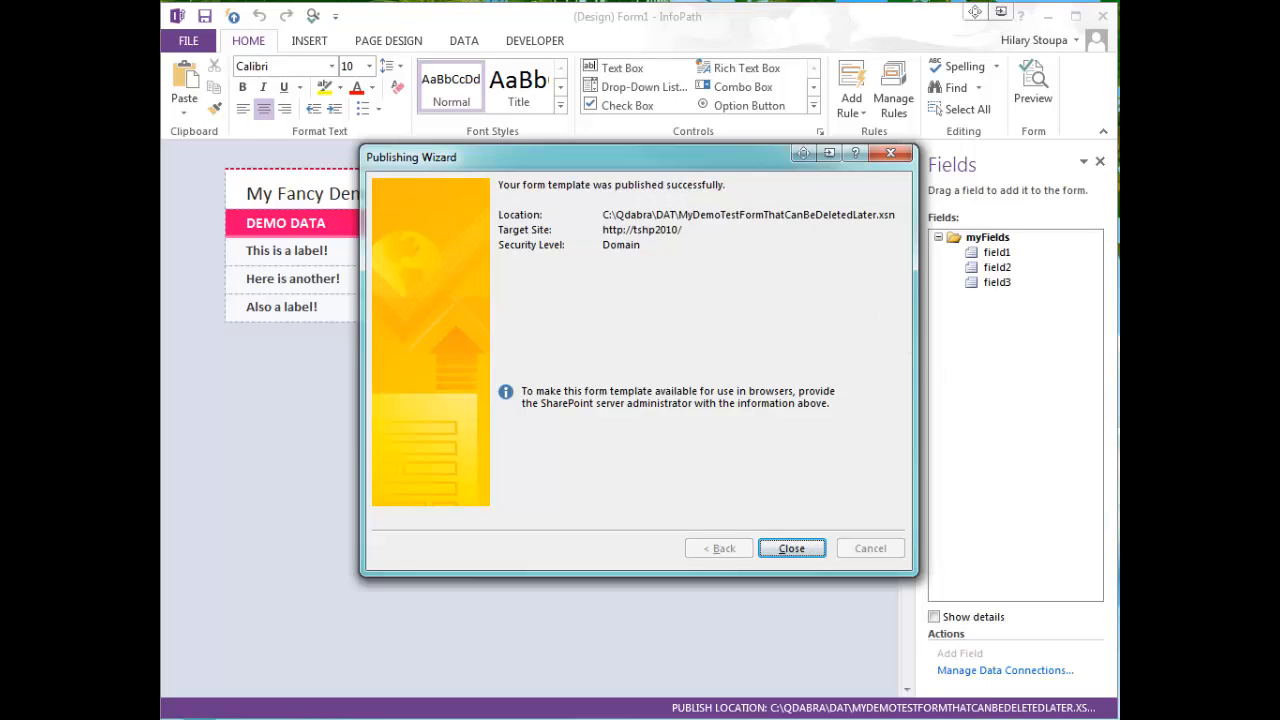
key(Return)
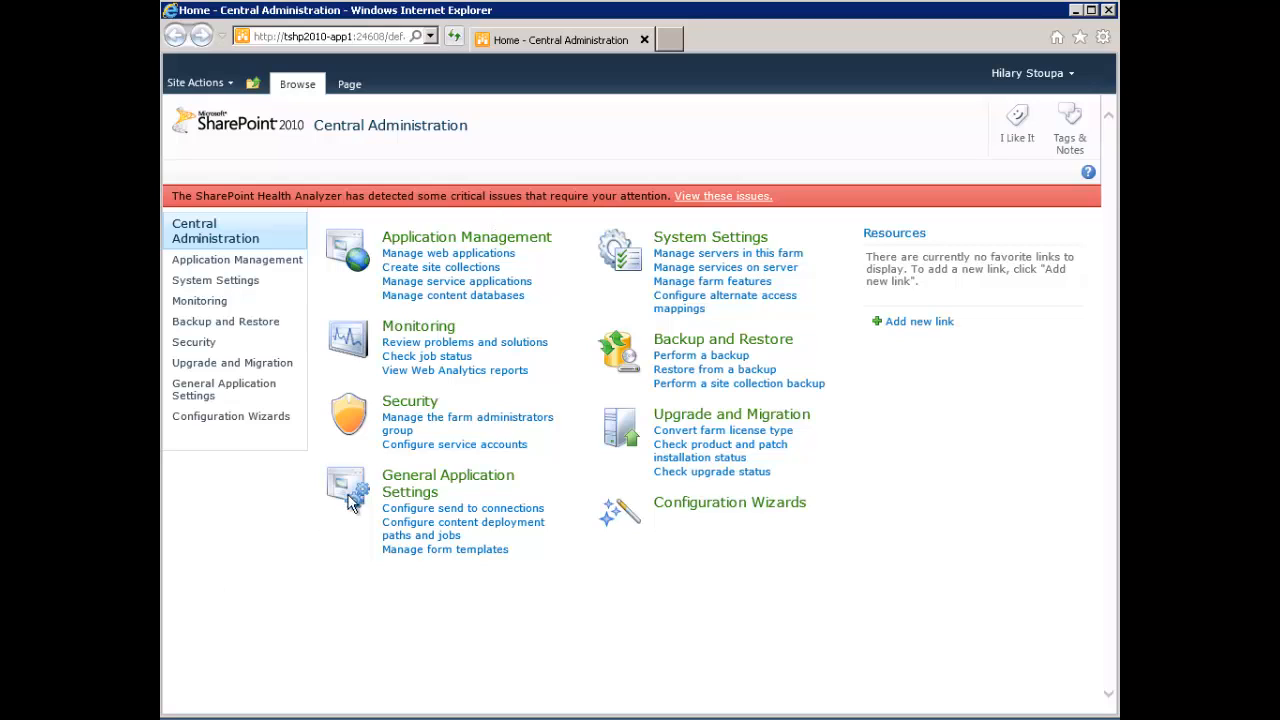
- In SharePoint Central Administration, upload MyDemoTestFormThatCanBeDeletedLater.xsn from the Desktop as an InfoPath form template
click(192, 395)
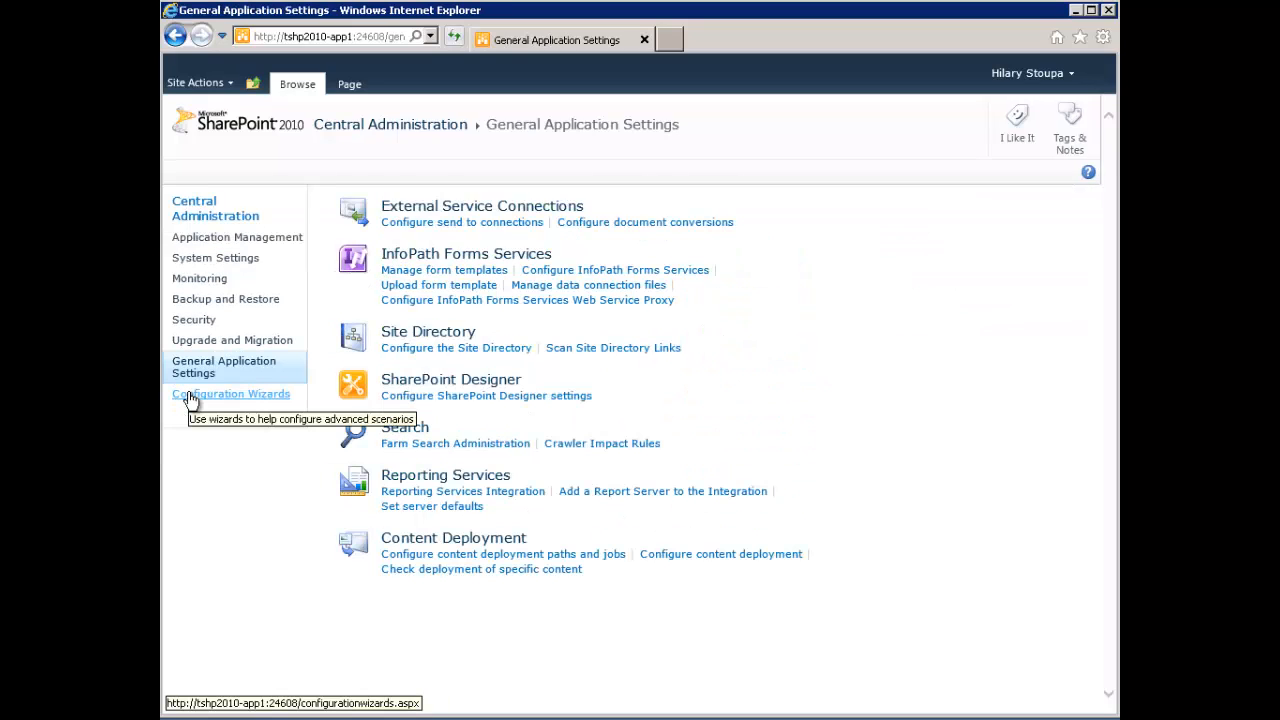
click(445, 290)
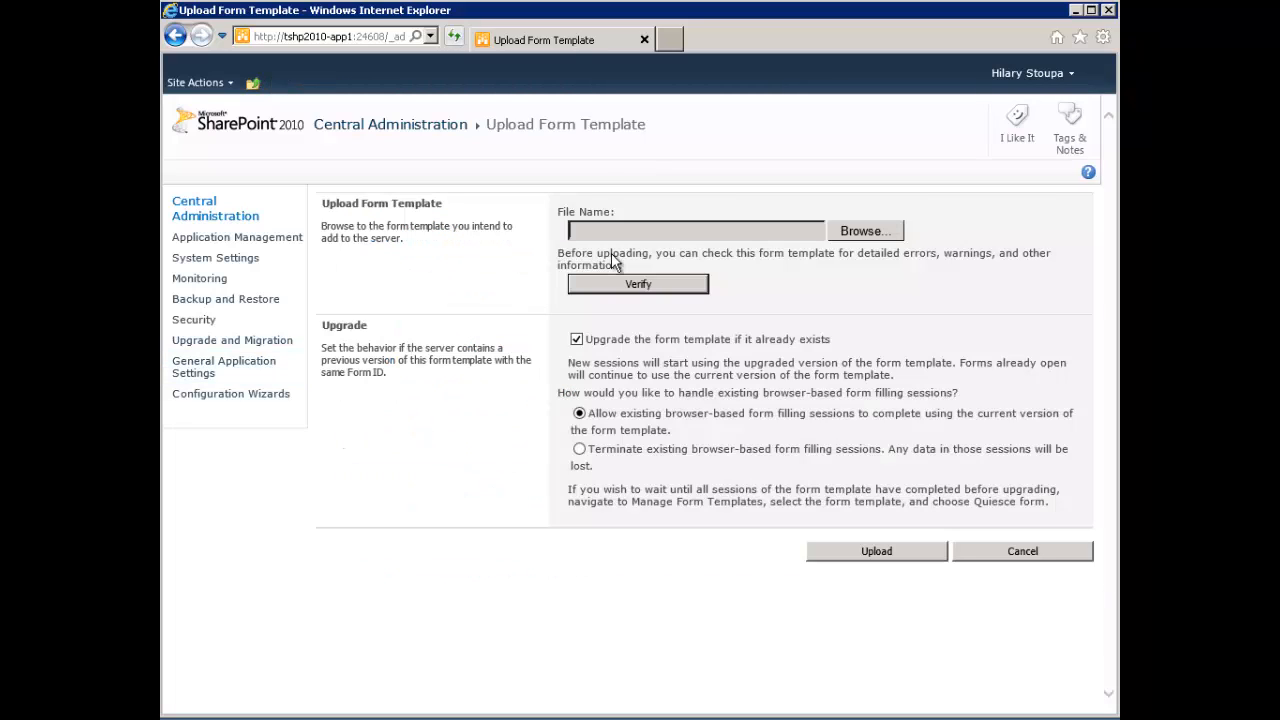
click(844, 230)
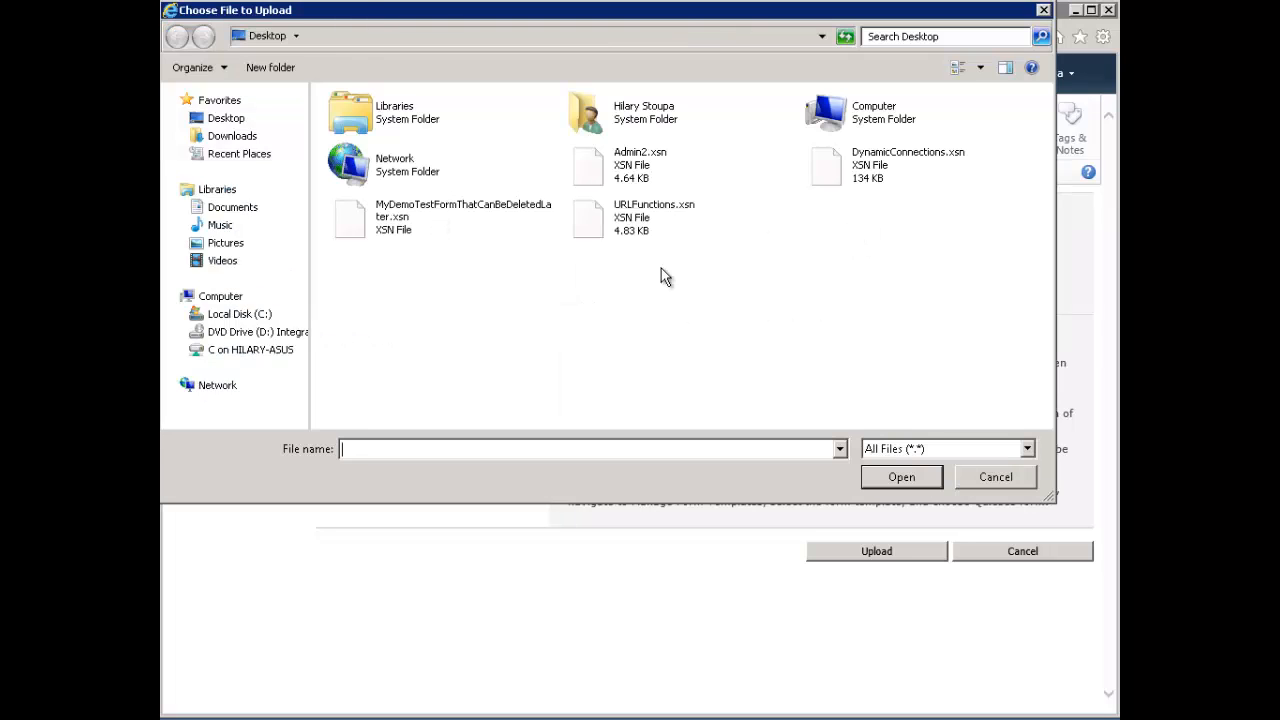
click(353, 233)
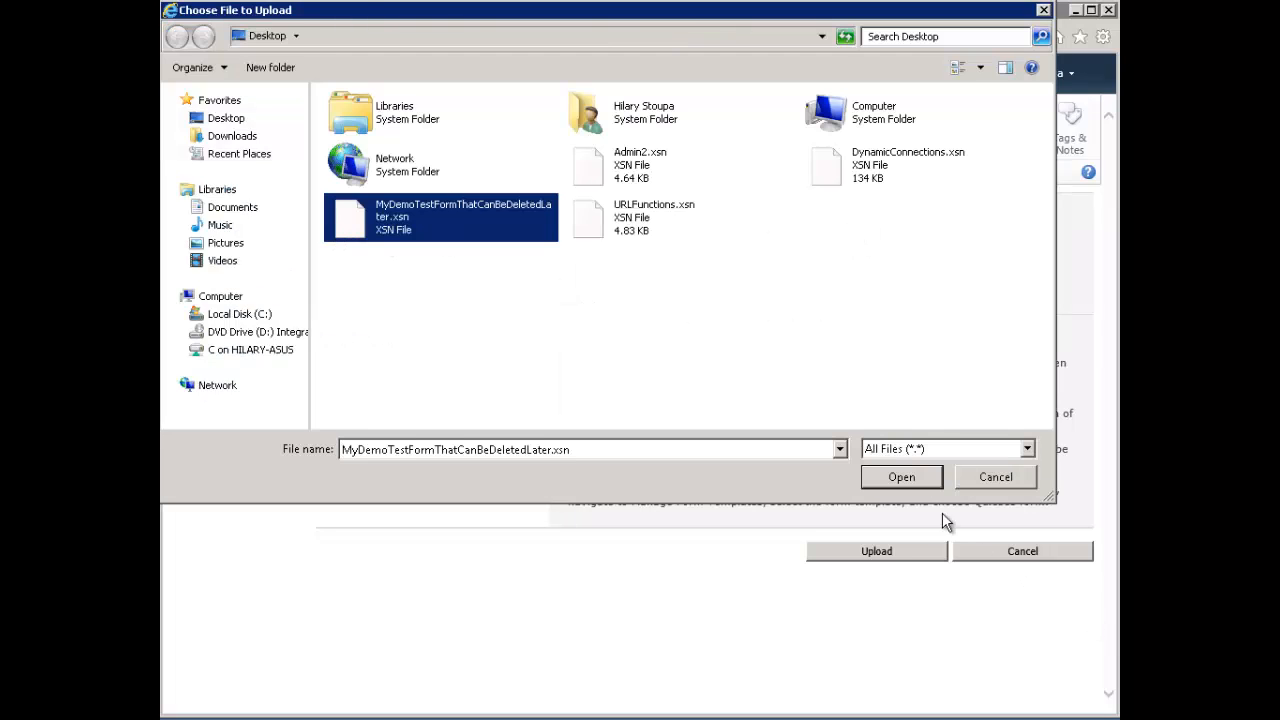
click(898, 481)
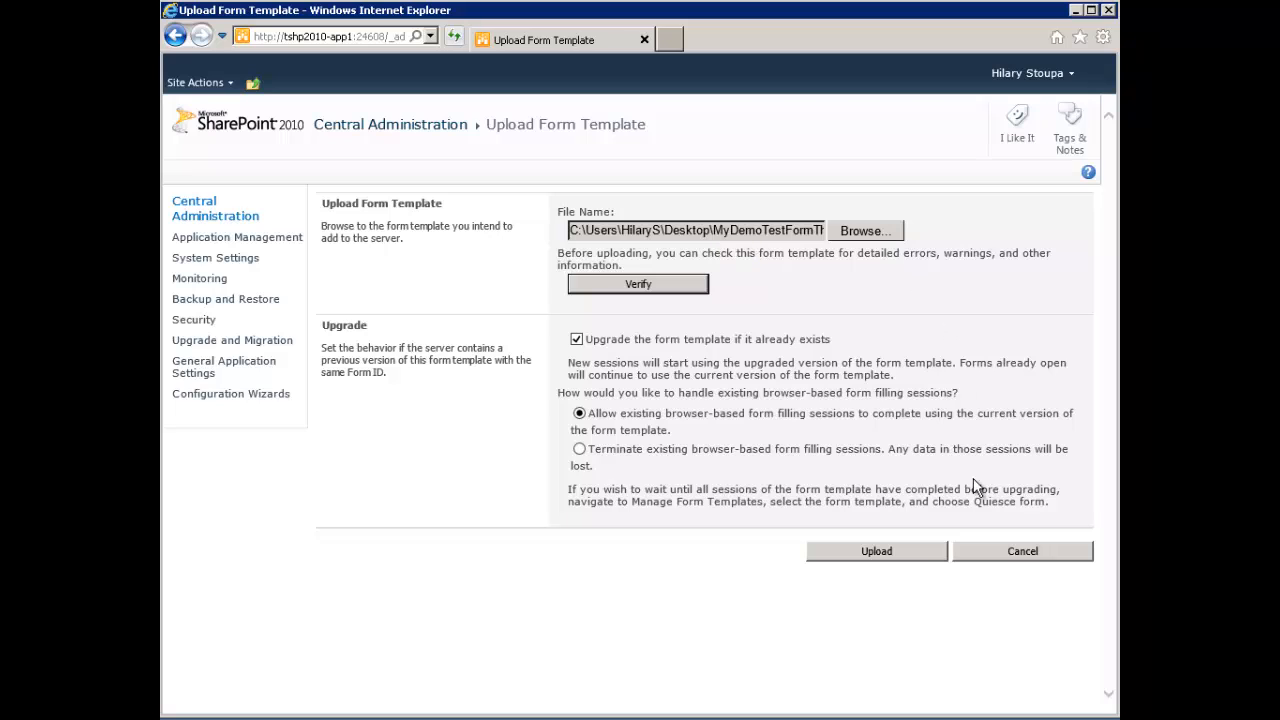
click(876, 551)
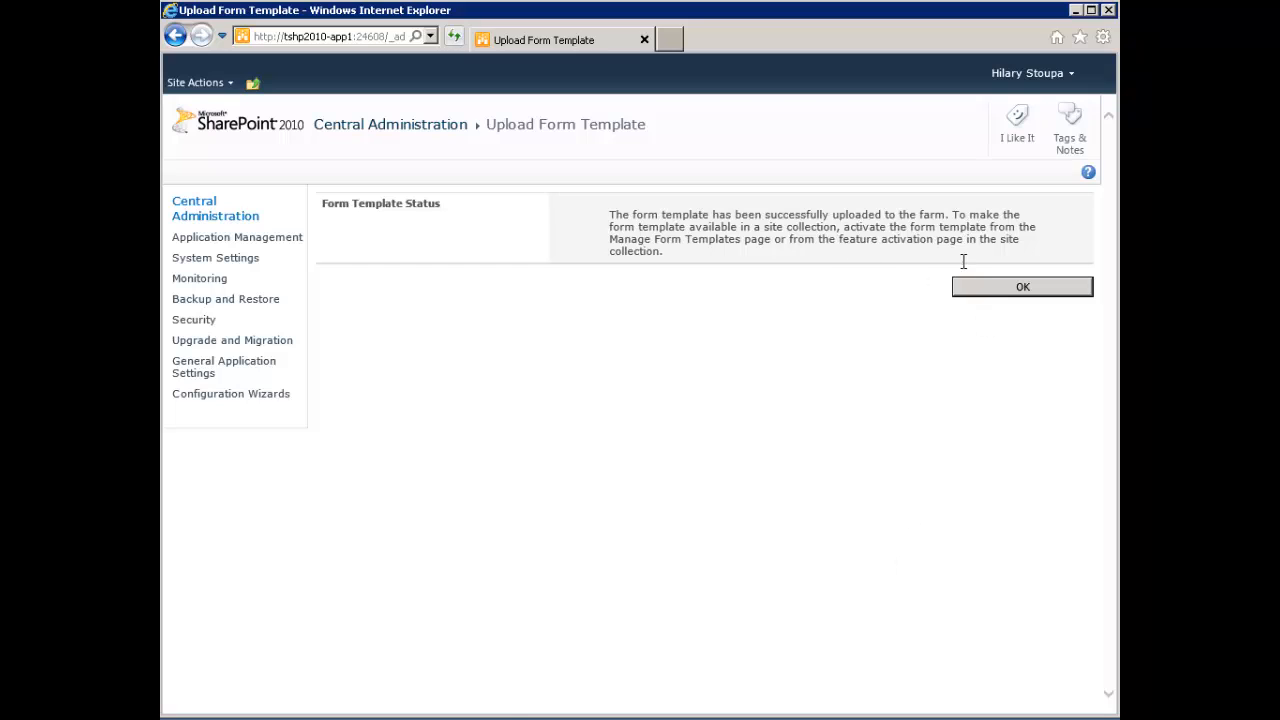
click(994, 288)
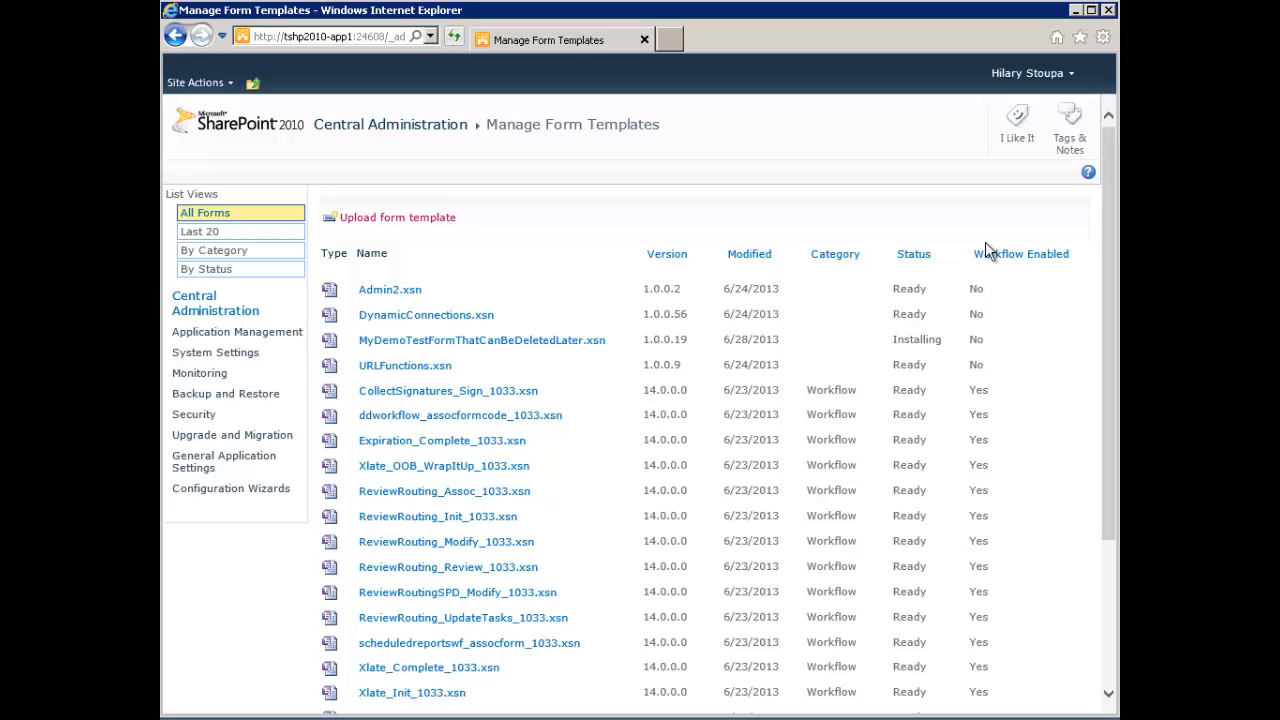
mouse_move(620, 348)
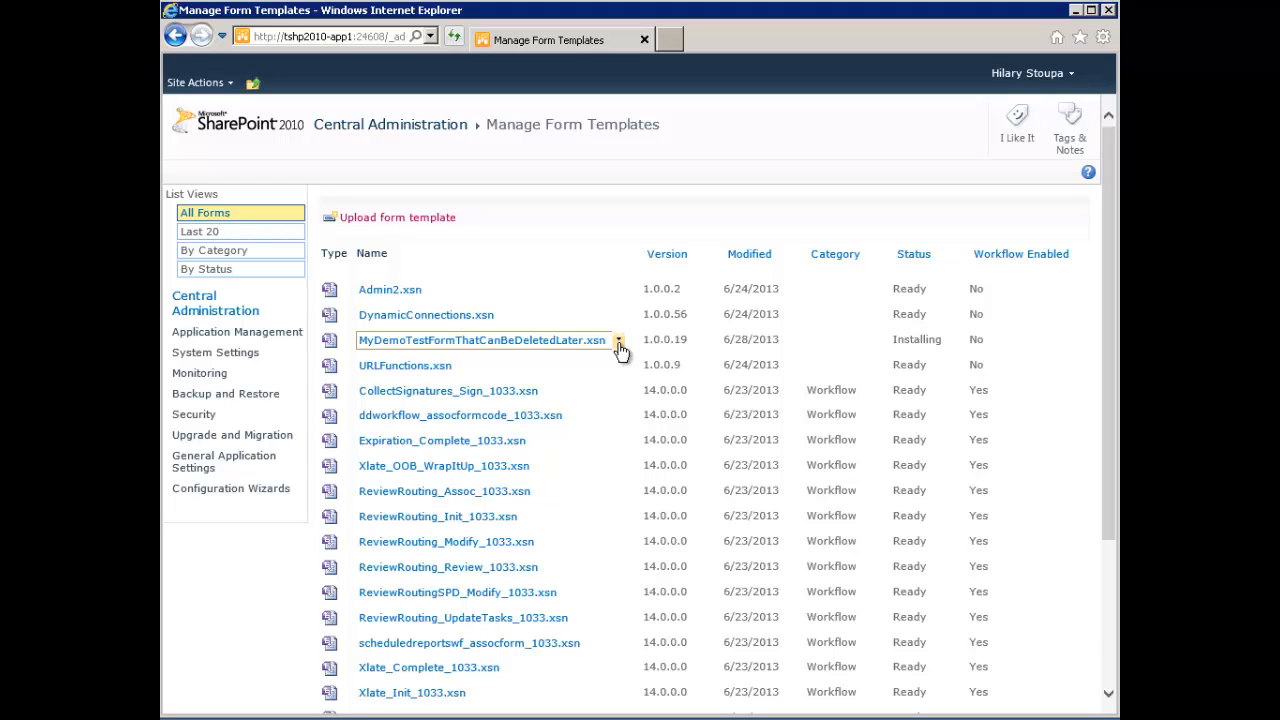
click(619, 342)
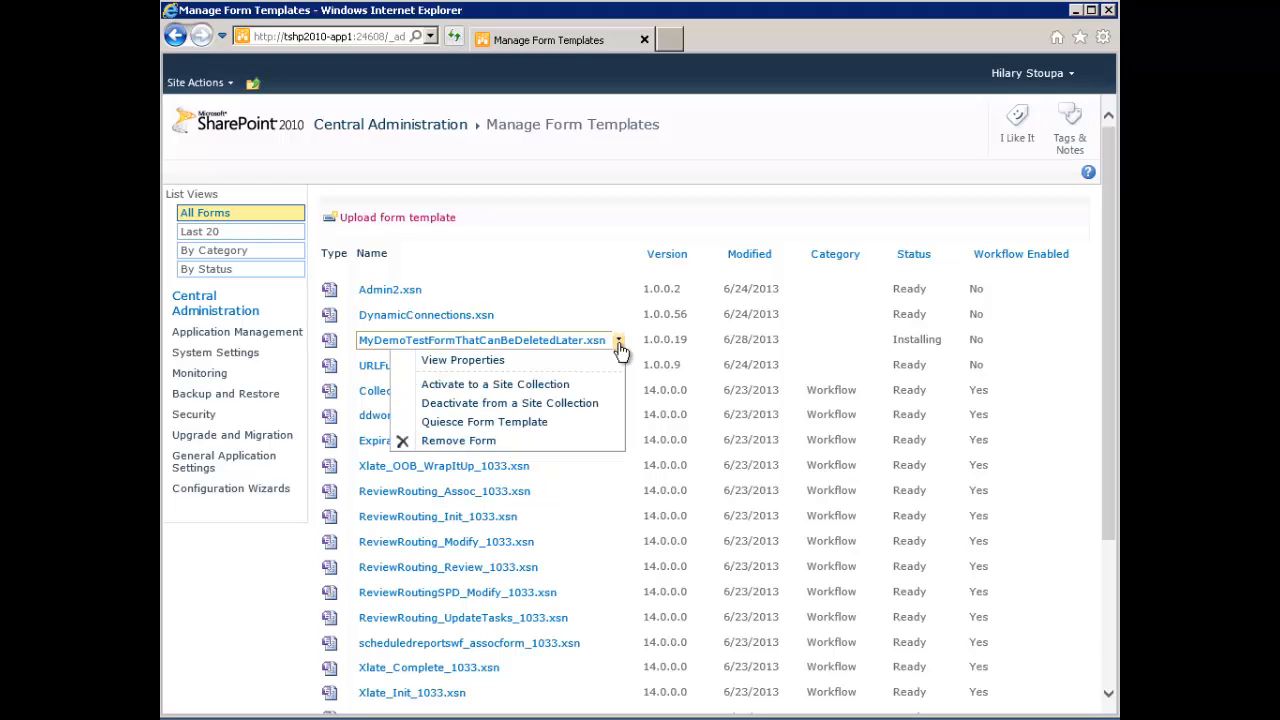
click(532, 388)
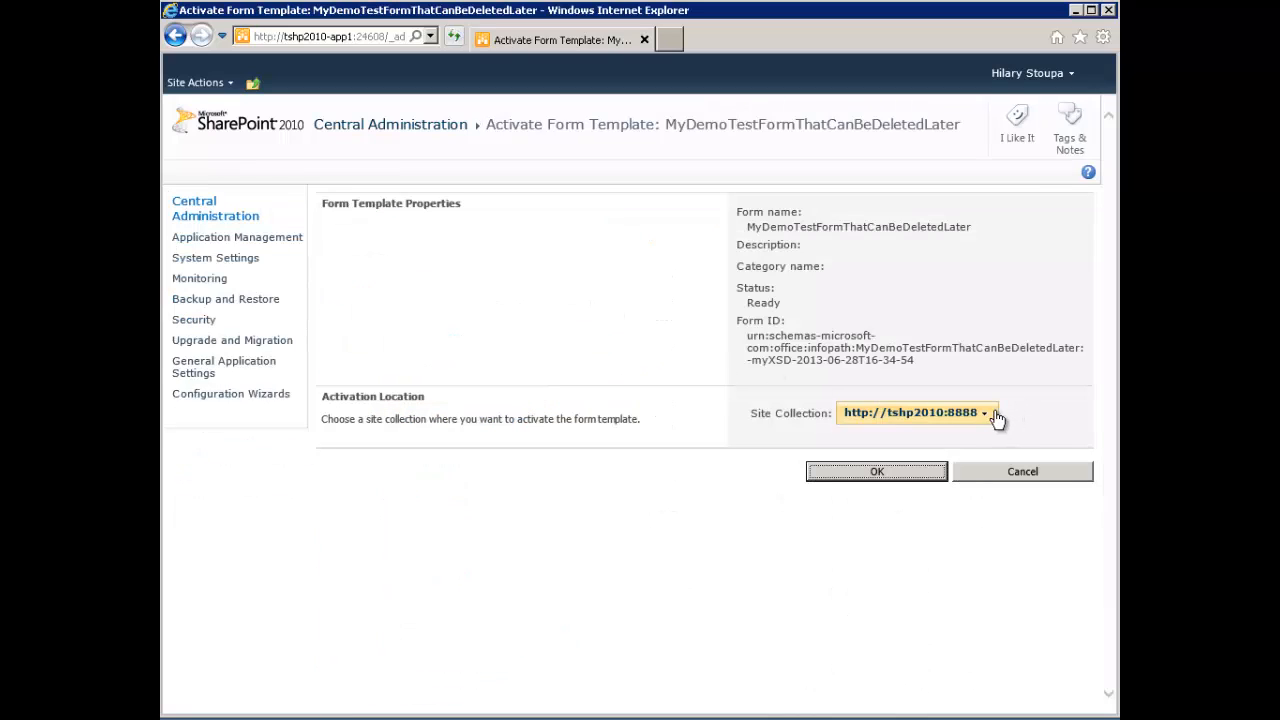
click(988, 416)
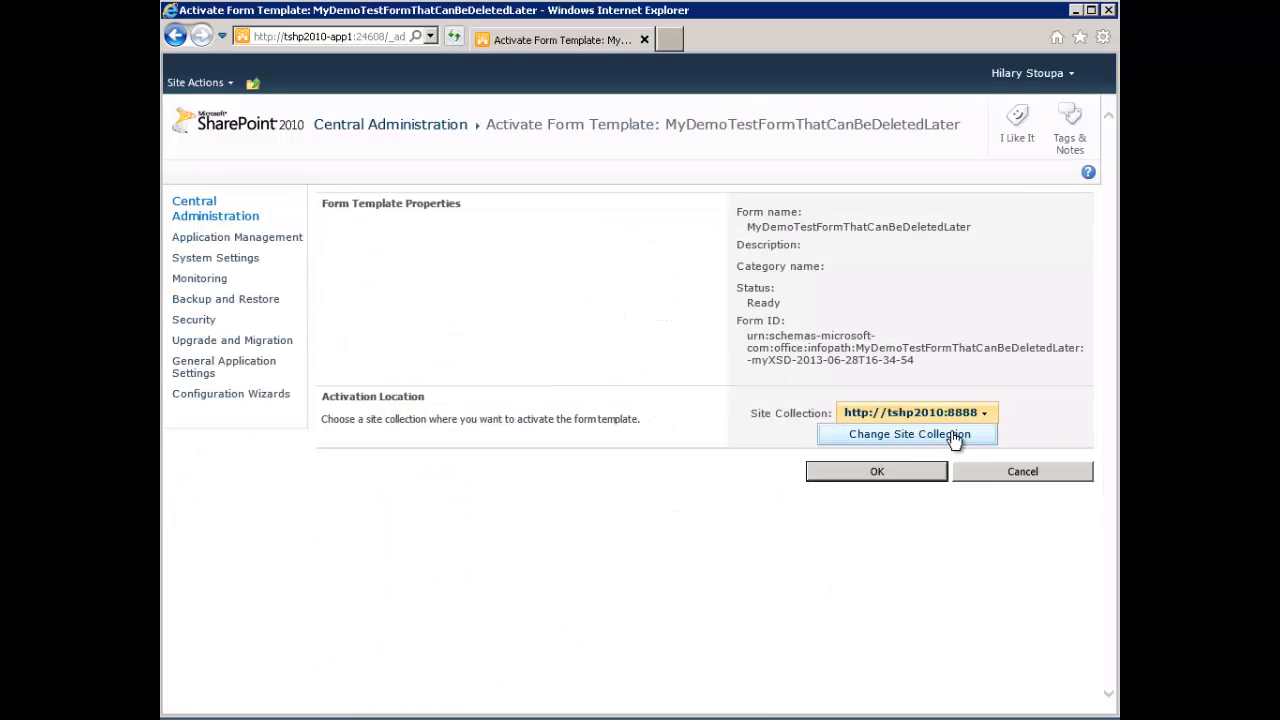
click(909, 434)
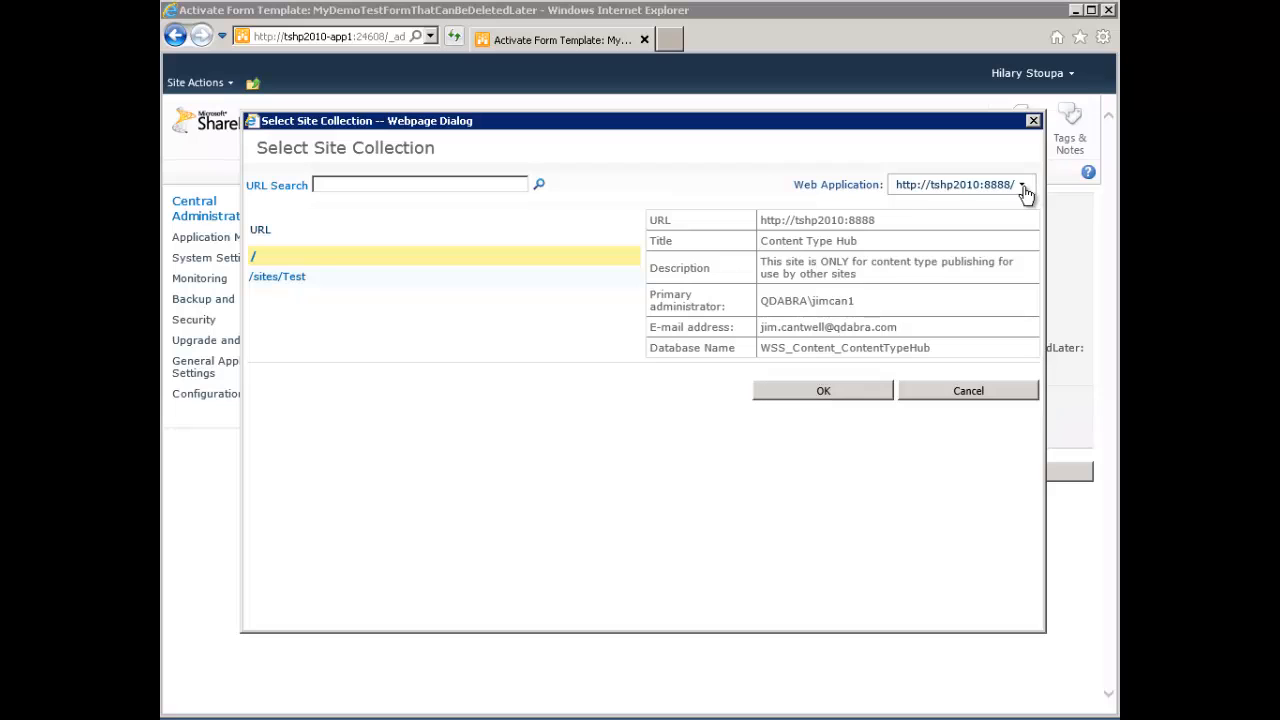
click(1025, 193)
click(957, 214)
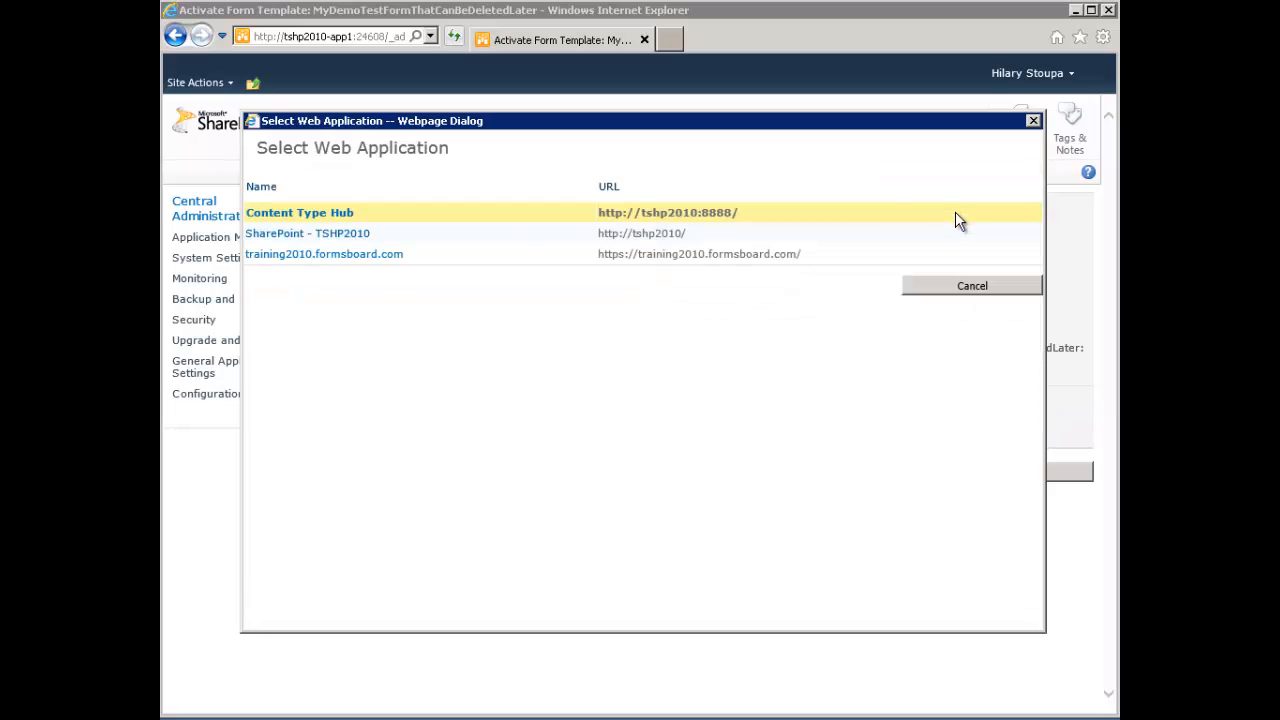
click(329, 236)
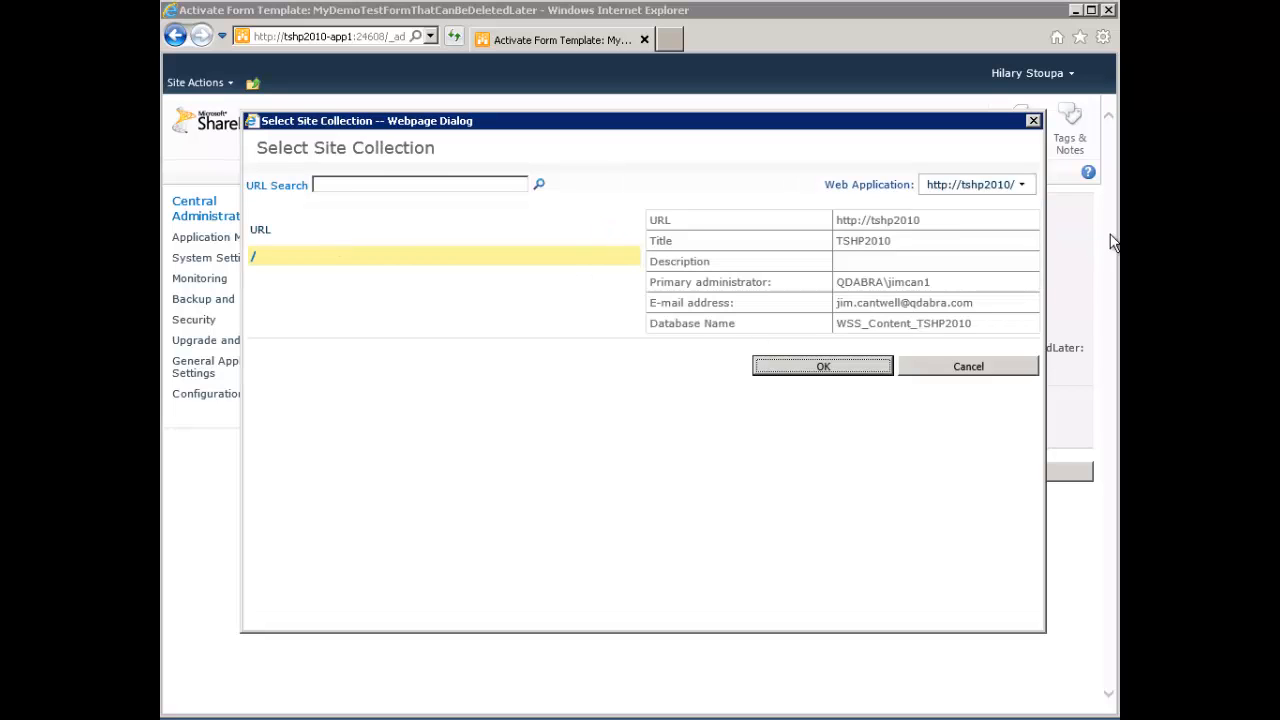
click(808, 366)
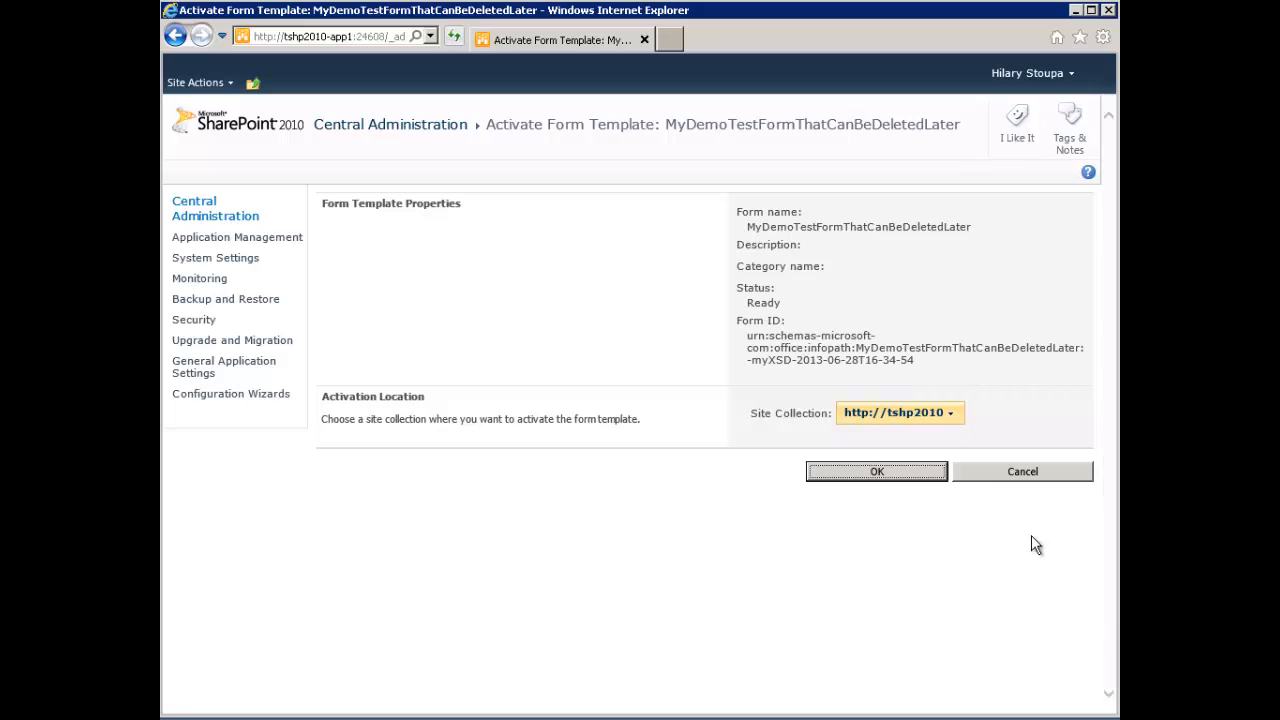
click(905, 470)
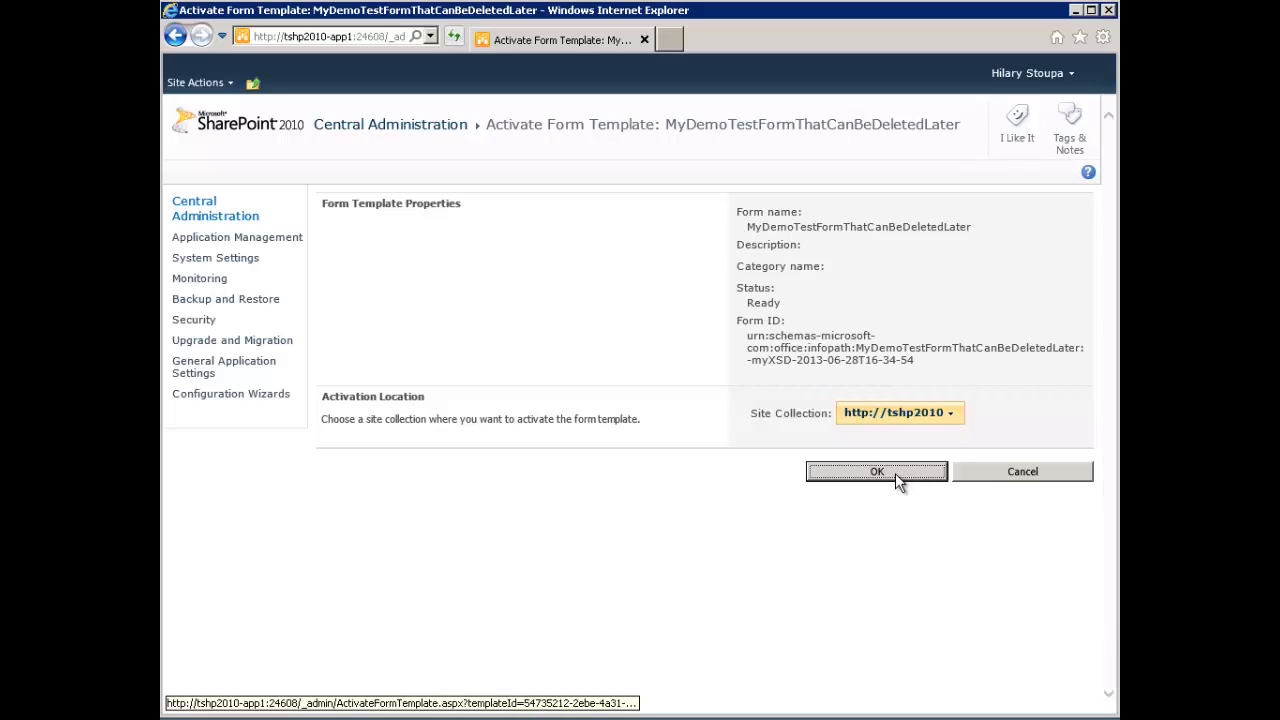
click(895, 473)
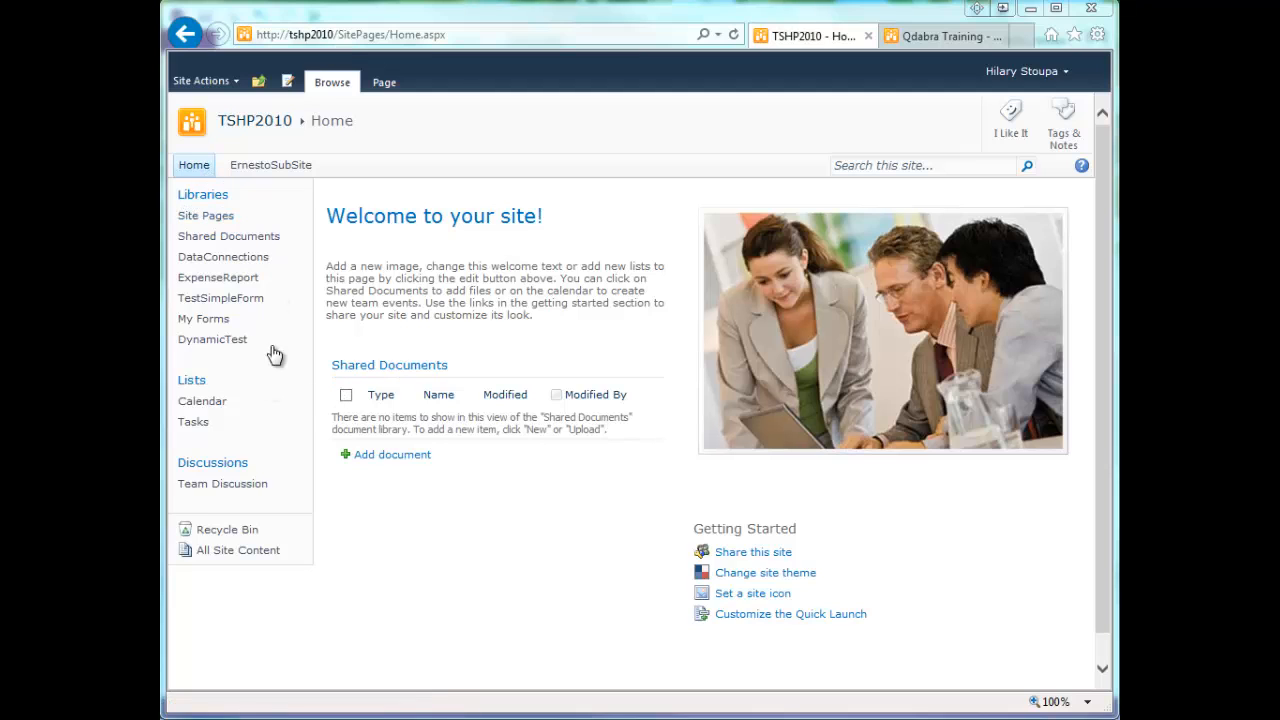
- On the TSHP2010 site, open the DynamicTest form library's settings and check its advanced settings
click(218, 342)
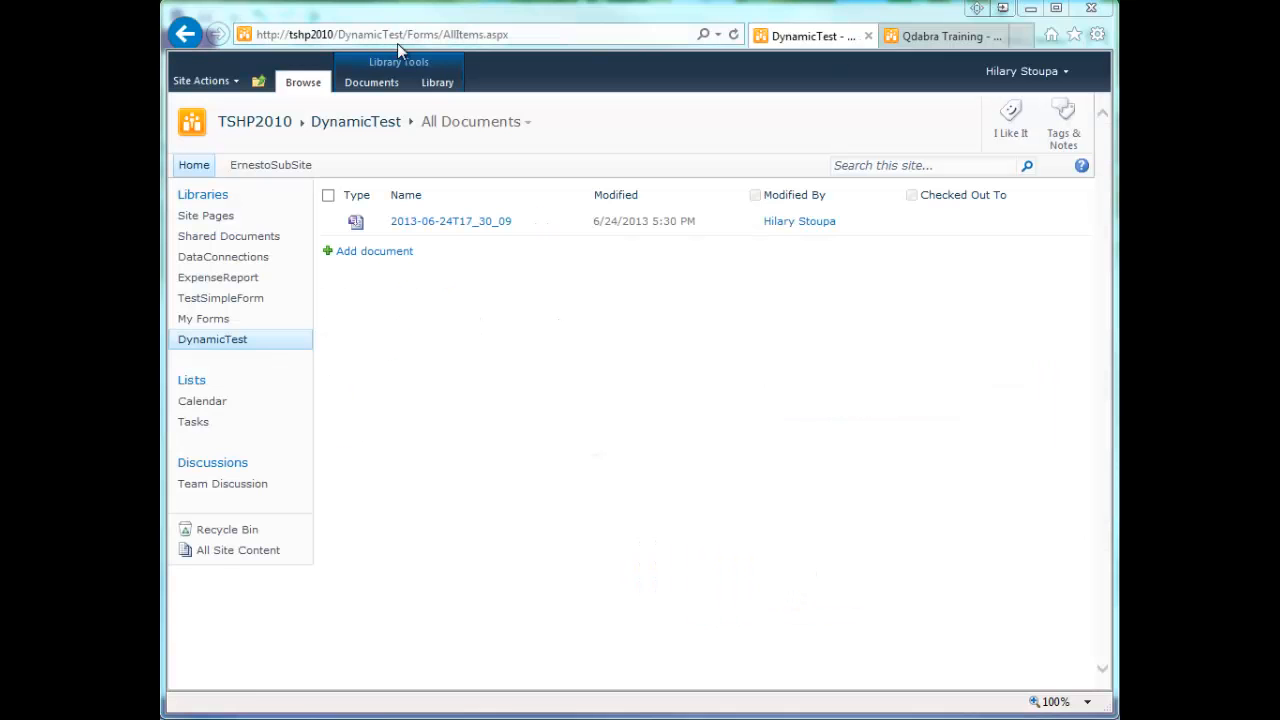
click(453, 84)
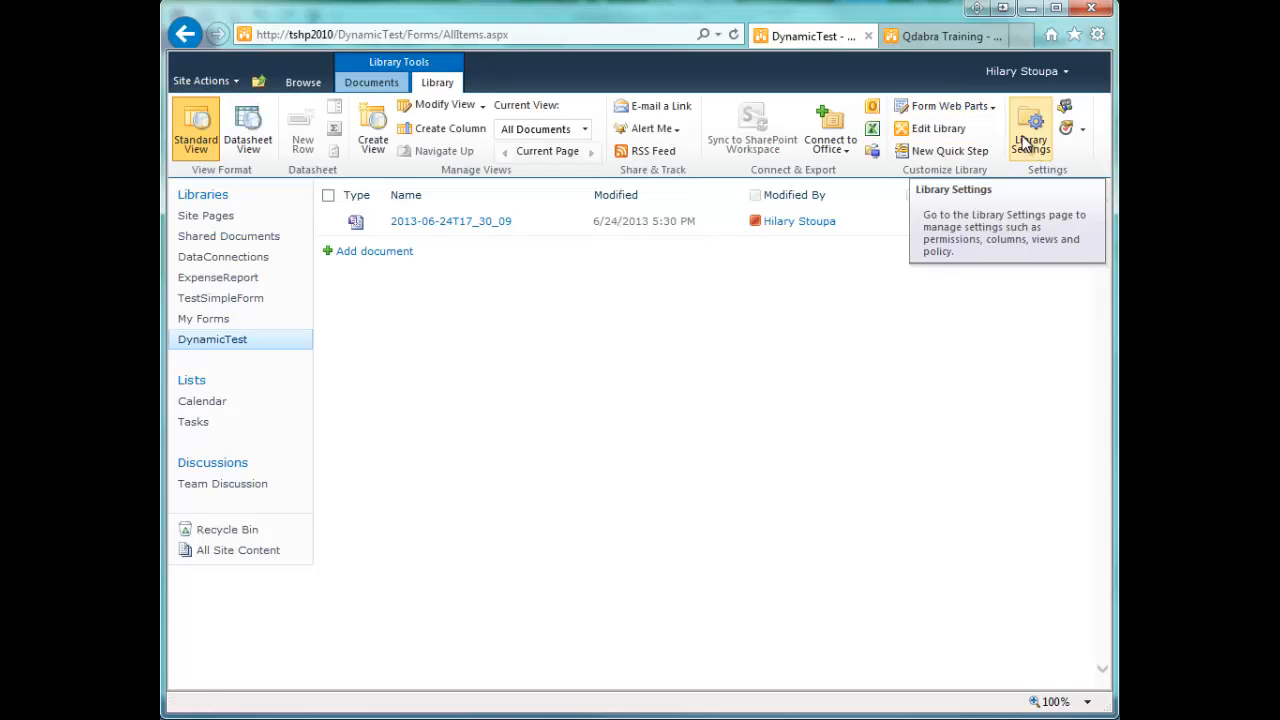
click(1025, 143)
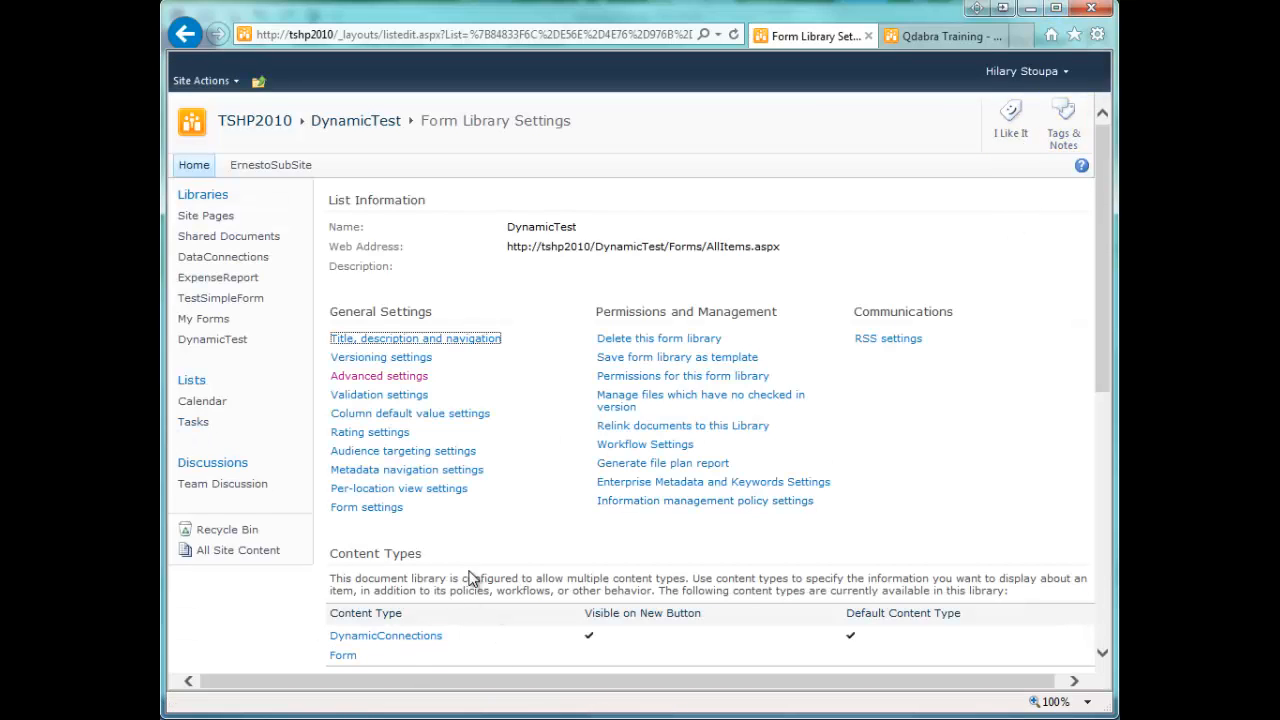
click(347, 379)
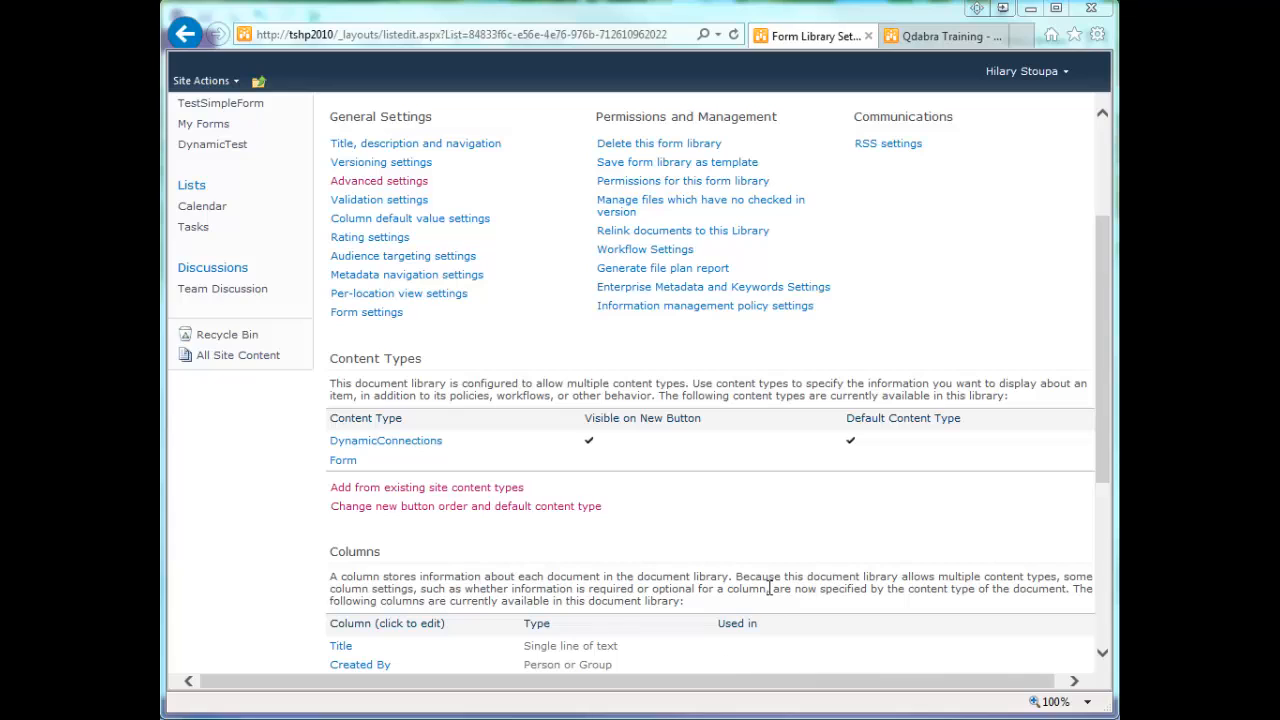
- Add the existing site content type MyDemoTestFormThatCanBeDeletedLater to the DynamicTest library
click(412, 496)
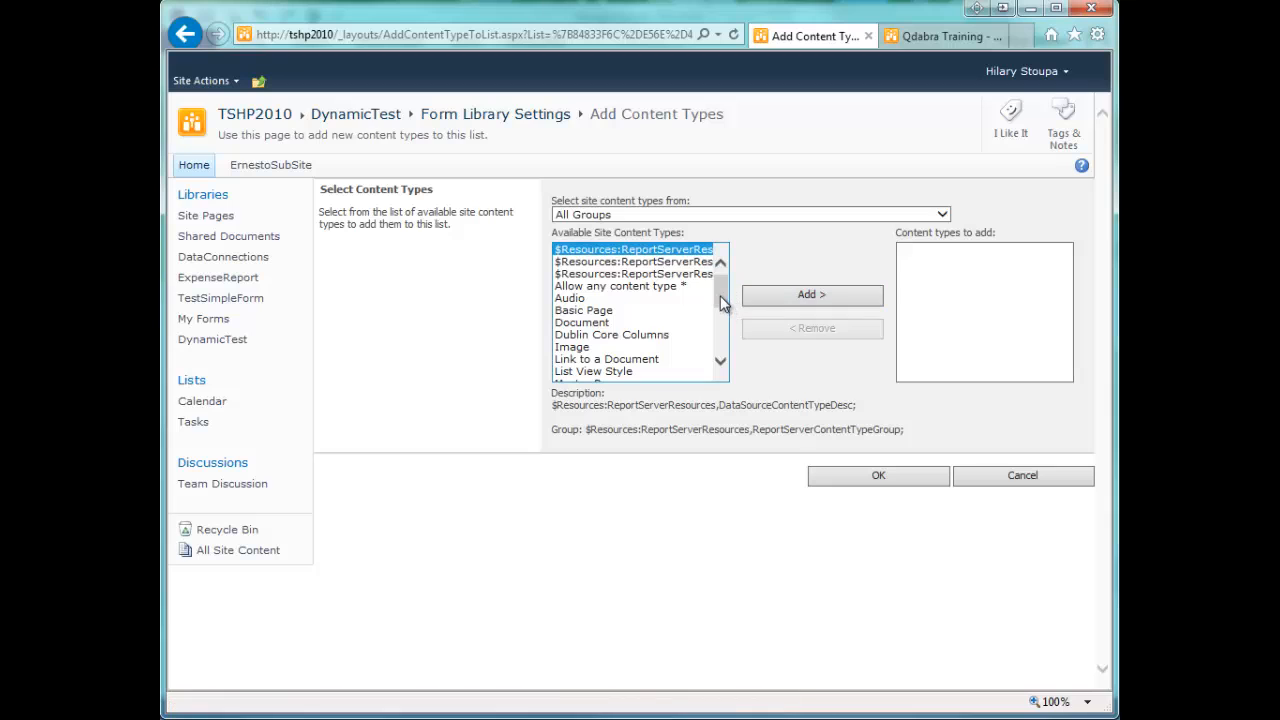
scroll(720, 304, down, 3)
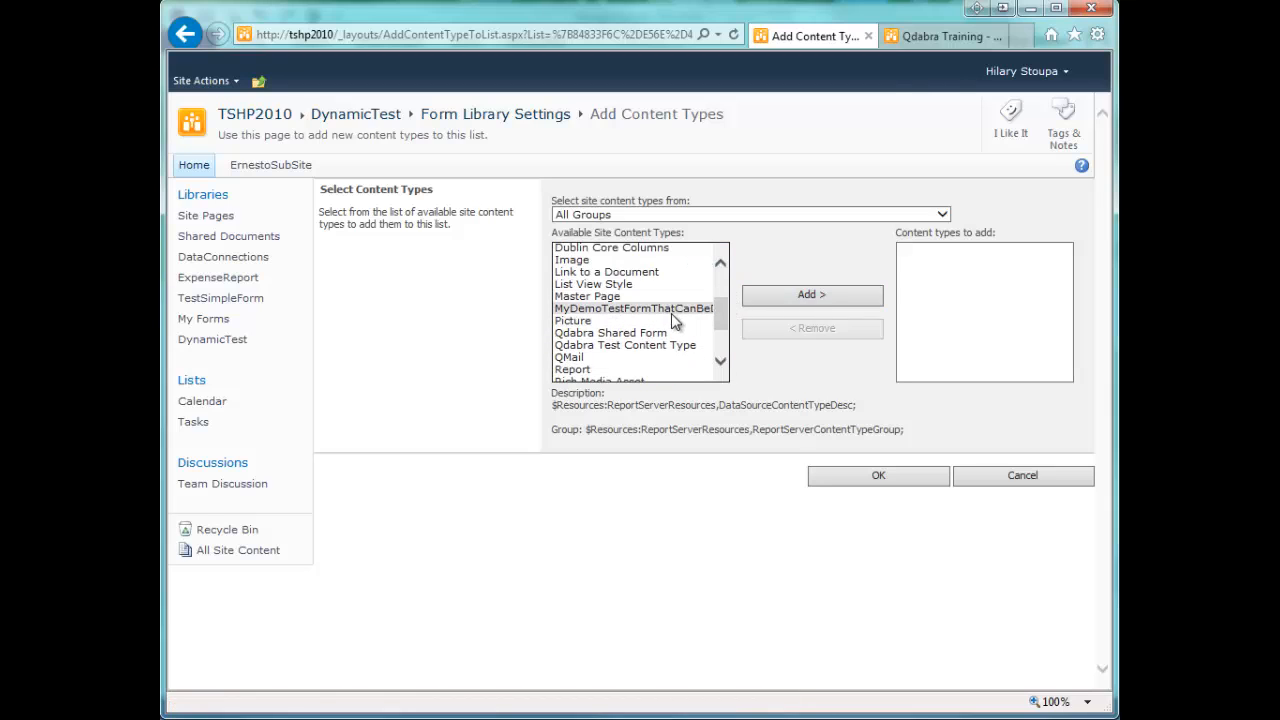
click(672, 313)
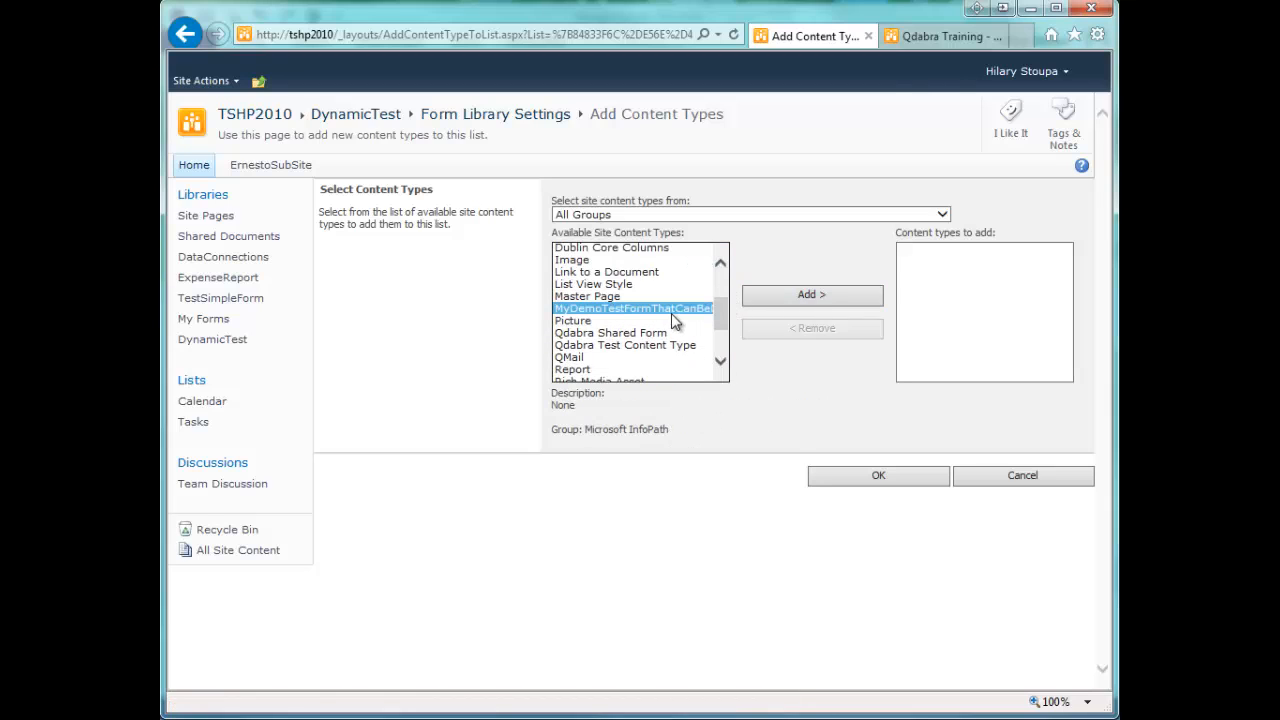
click(778, 299)
click(907, 479)
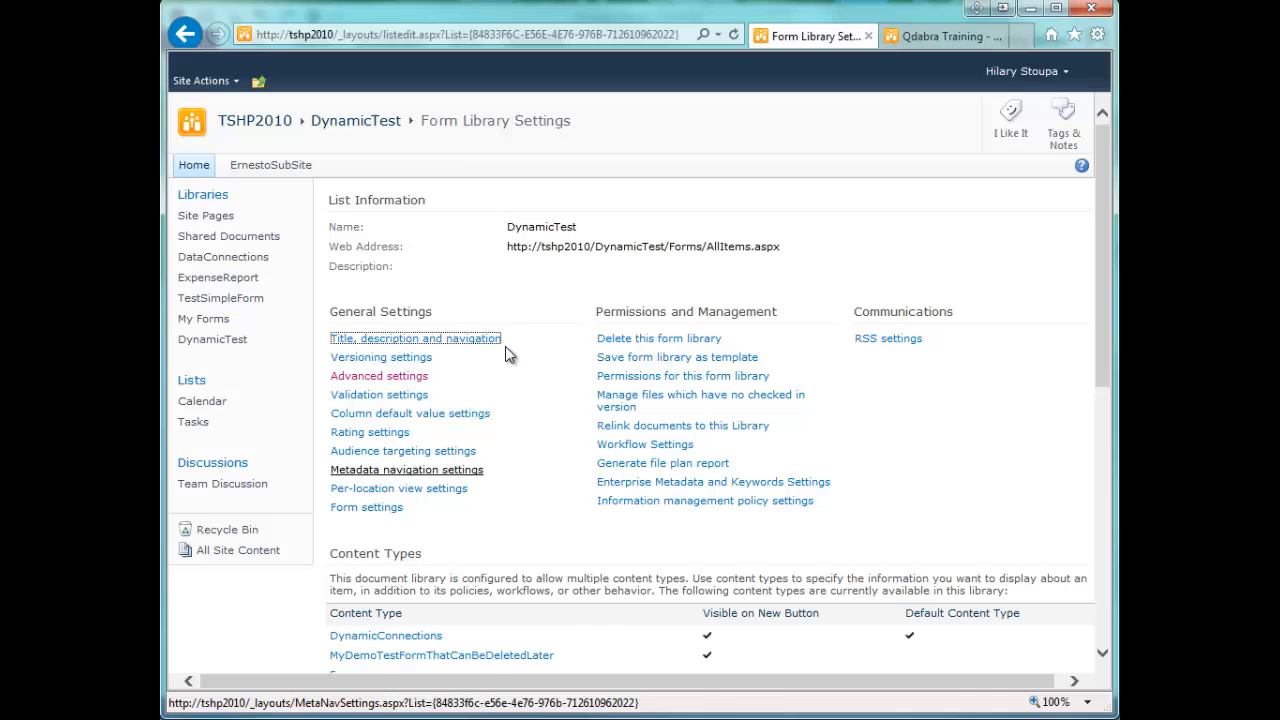
- Create a new MyDemoTestFormThatCanBeDeletedLater form in the DynamicTest library
click(378, 124)
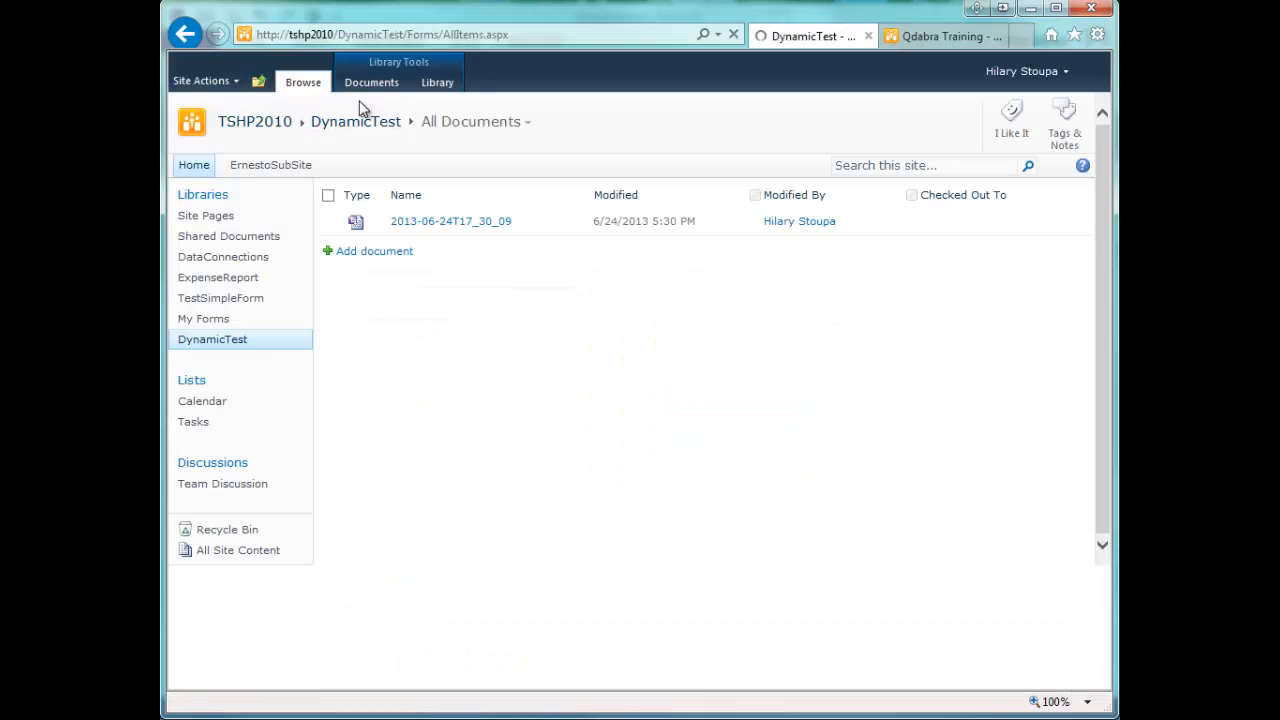
click(362, 82)
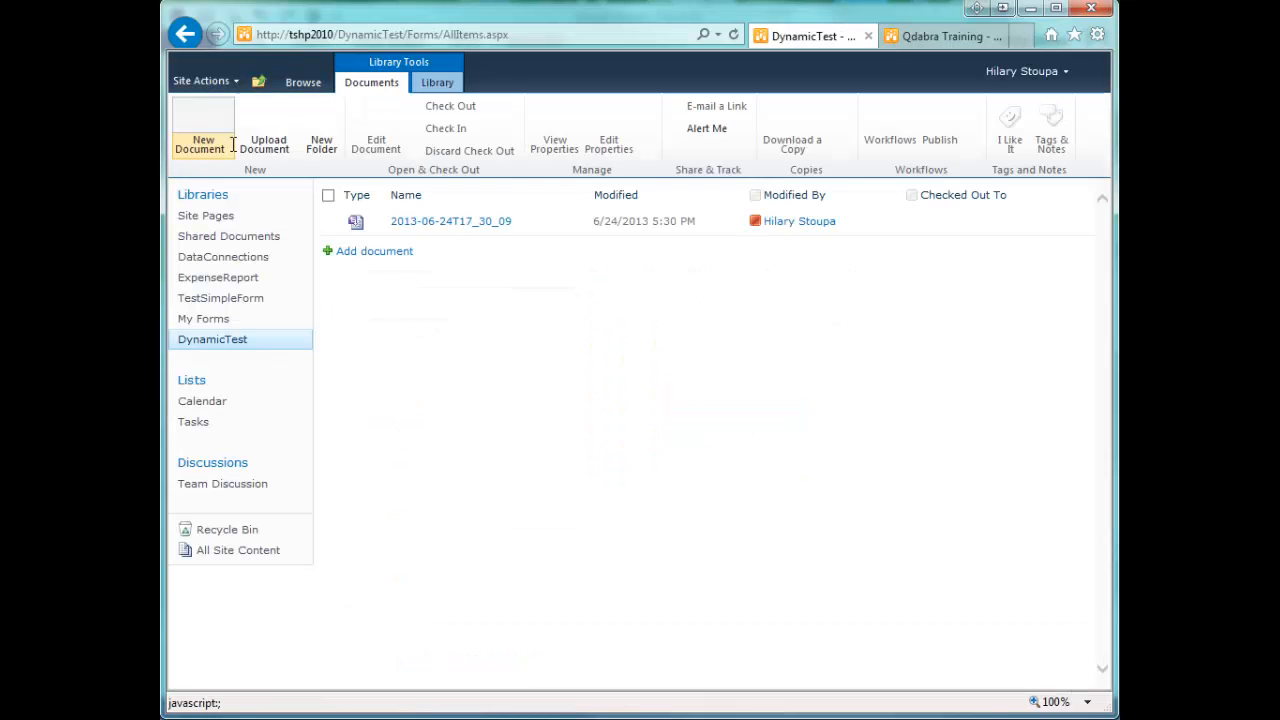
click(224, 148)
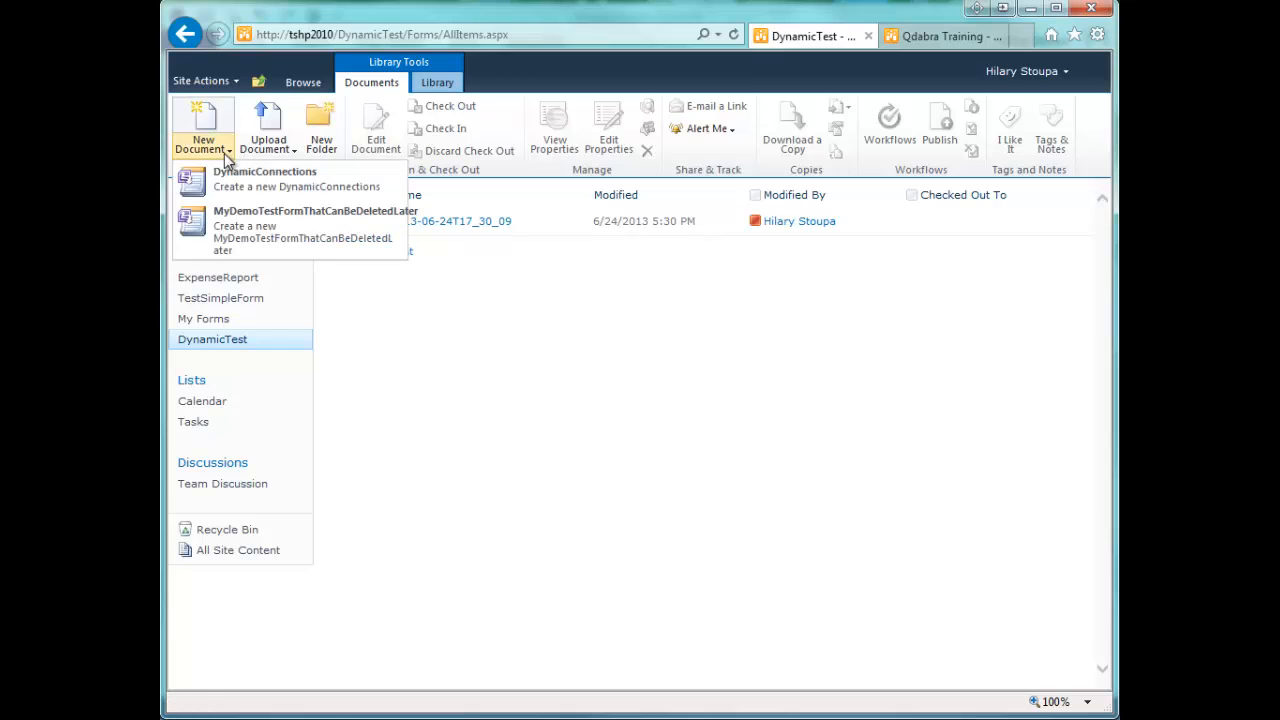
click(218, 228)
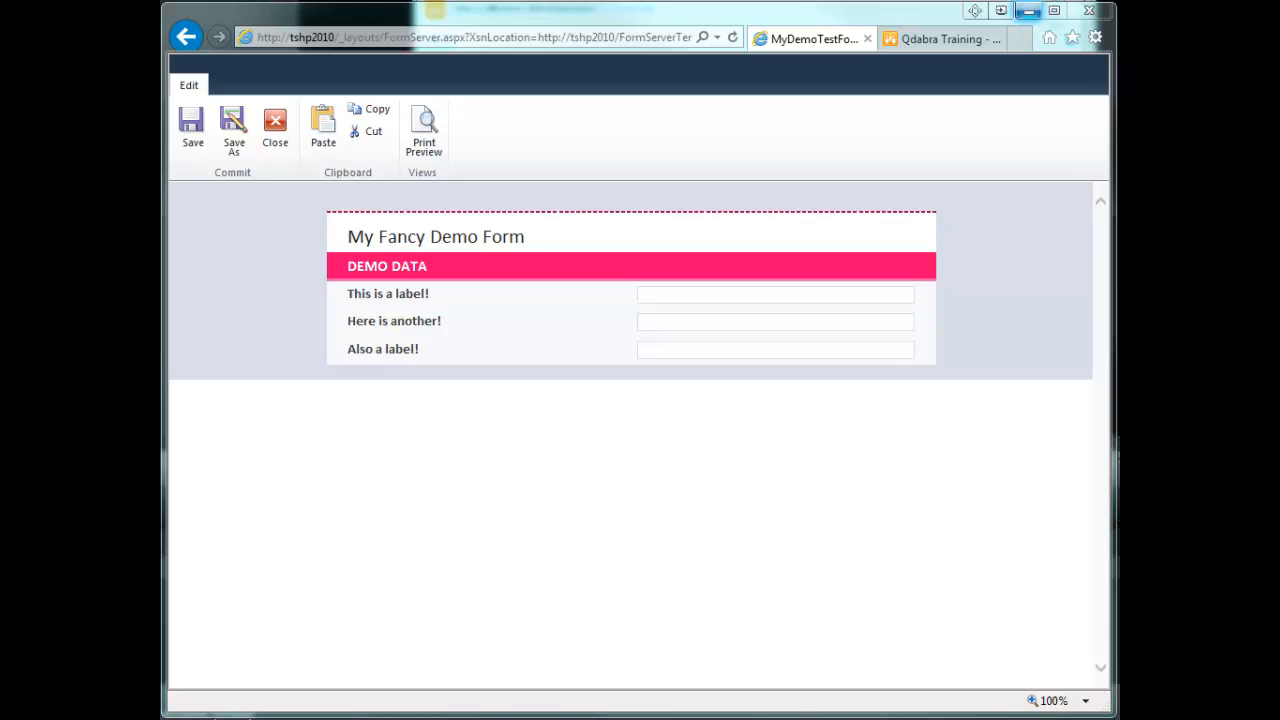
- On the Qdabra Training site, activate the MyDemoTestFormThatCanBeDeletedLater feature in the site collection features
click(920, 39)
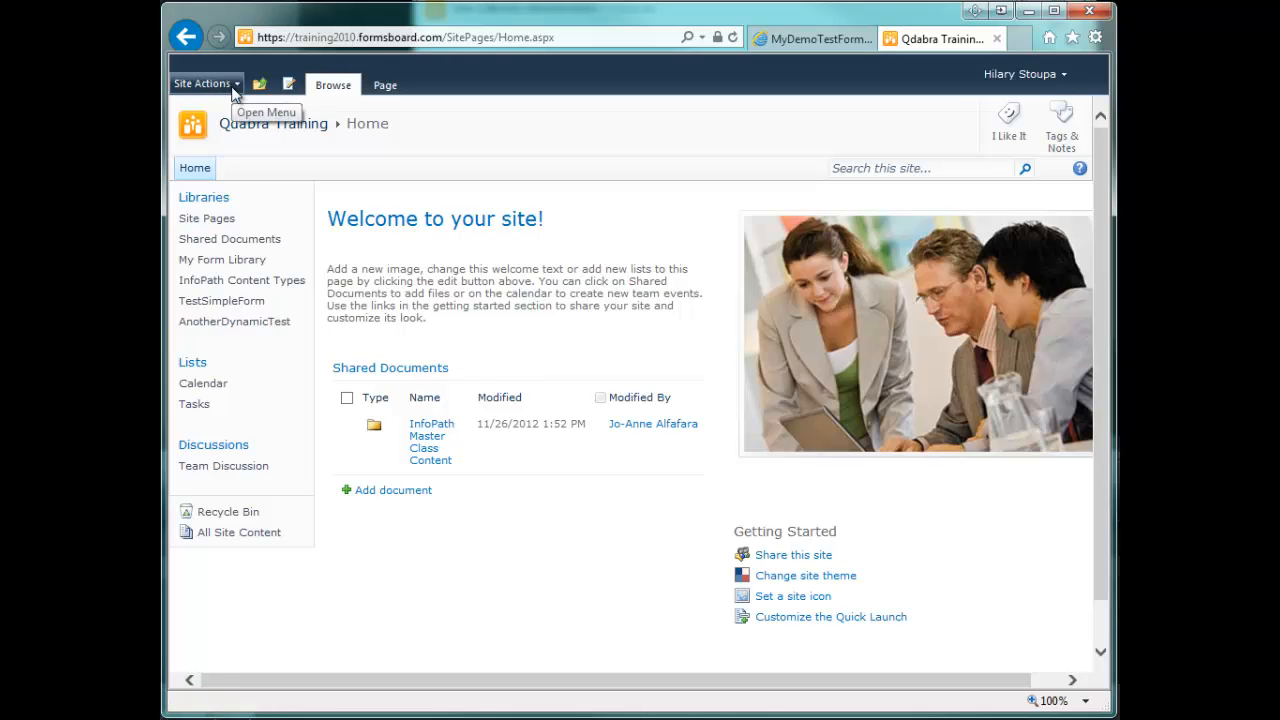
click(232, 86)
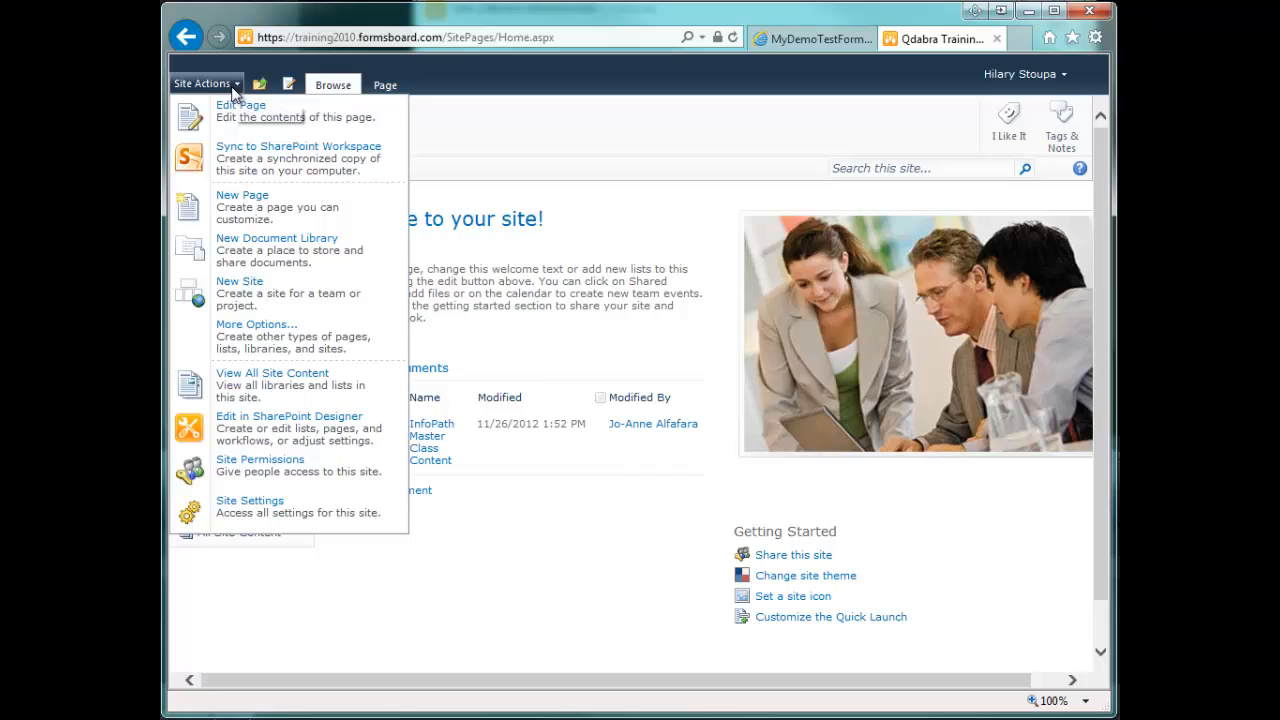
click(229, 518)
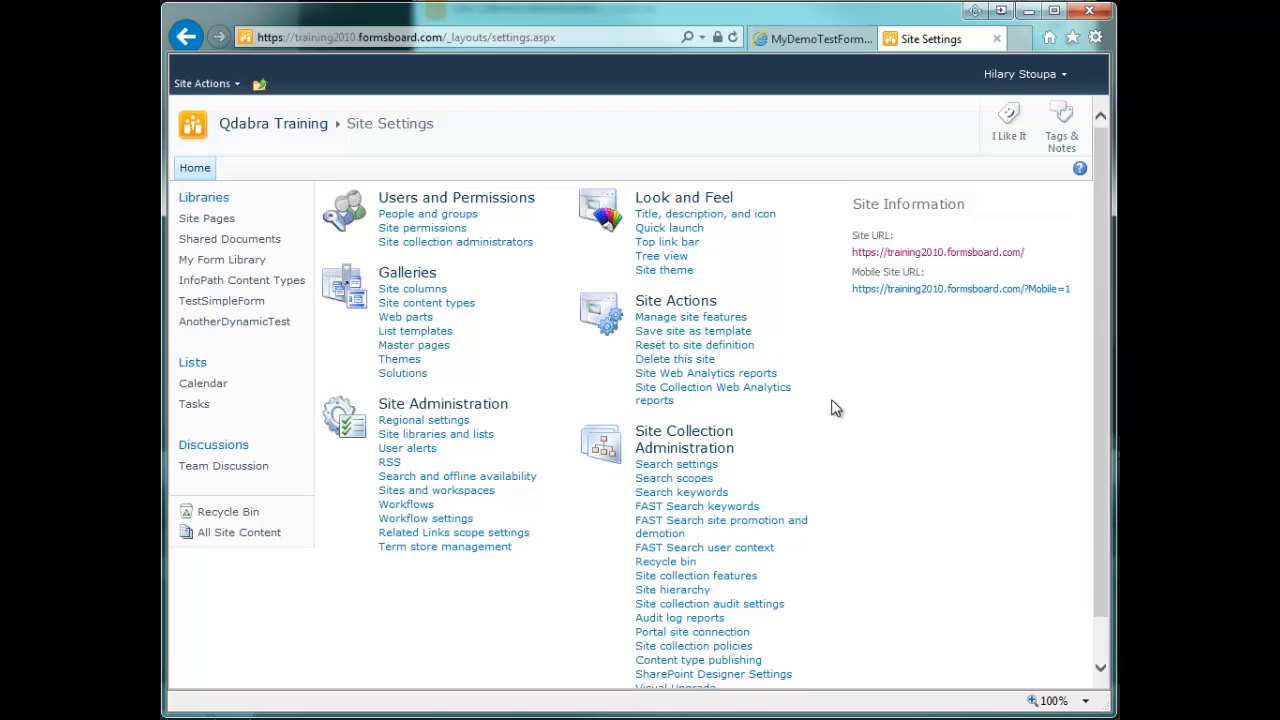
click(738, 578)
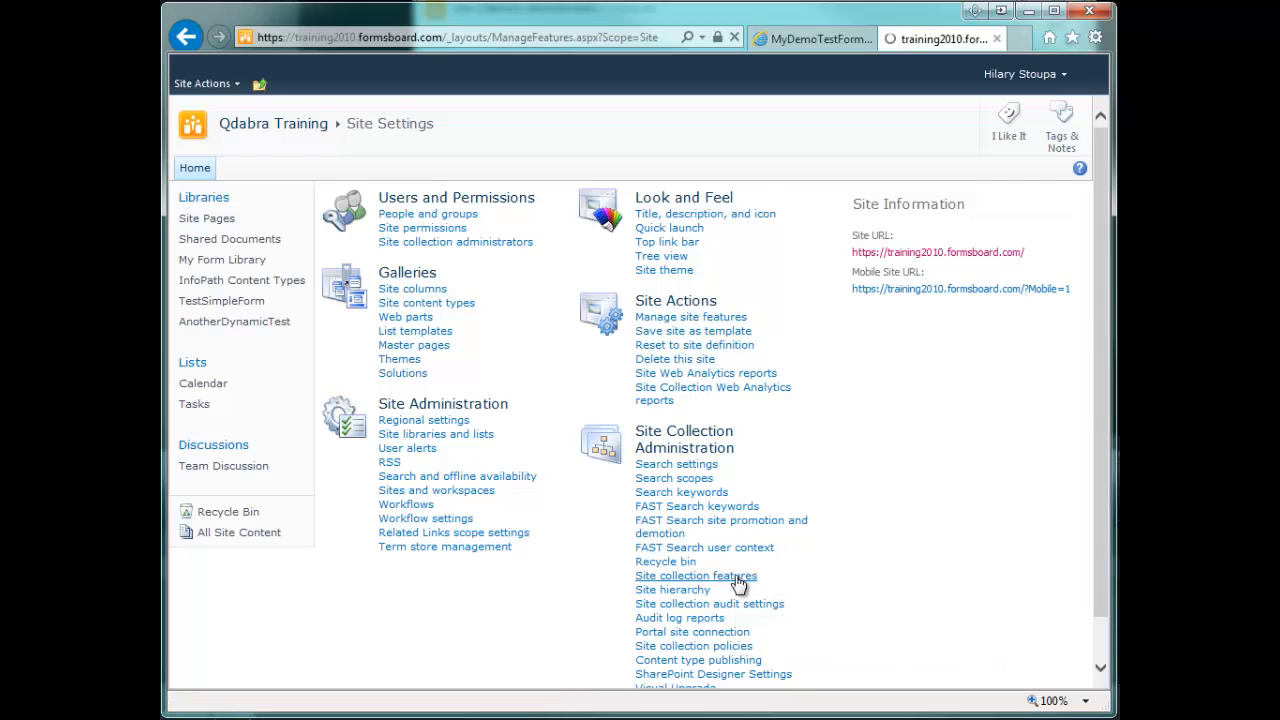
scroll(737, 573, down, 3)
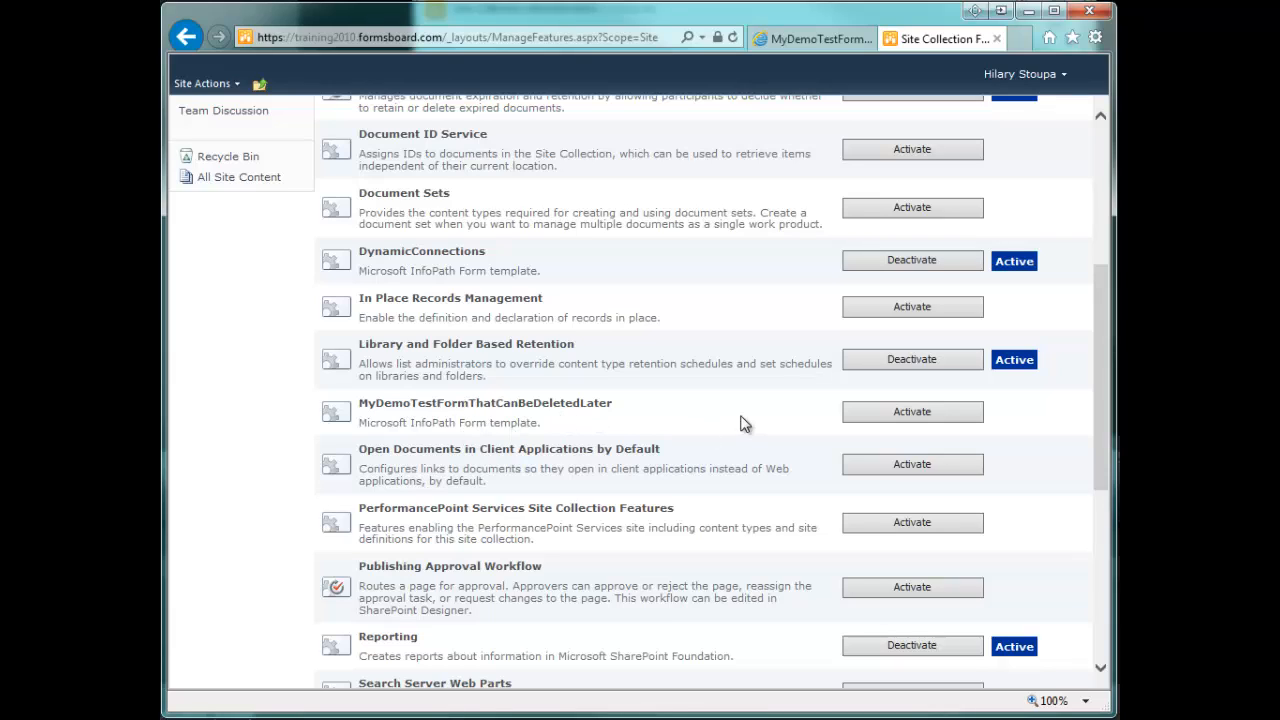
click(903, 420)
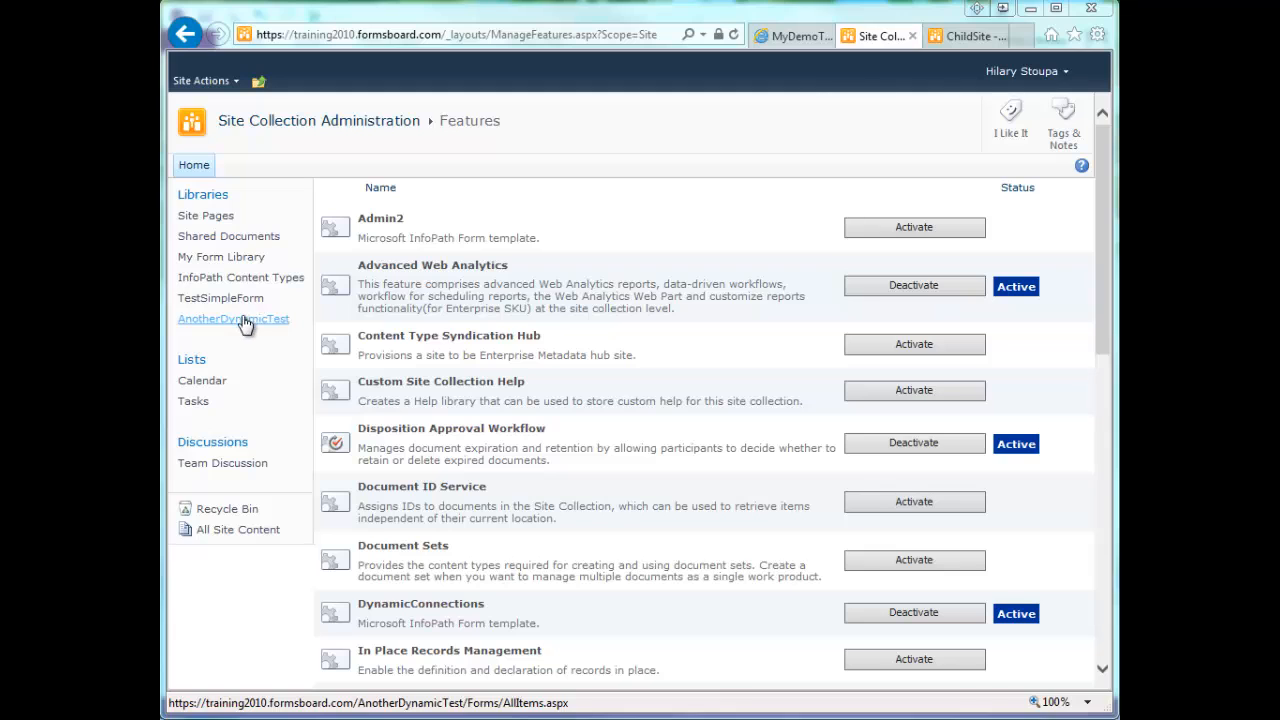
- Allow management of content types in the advanced settings of the InfoPath Content Types library
click(247, 286)
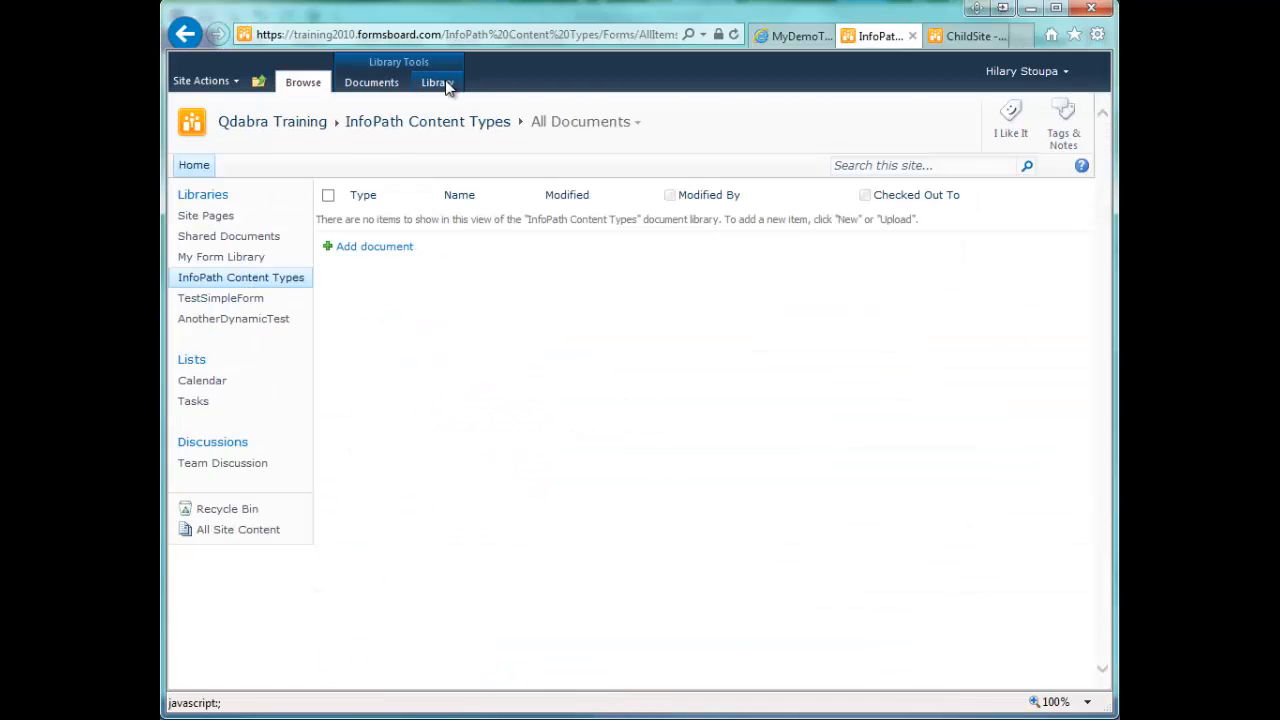
click(447, 86)
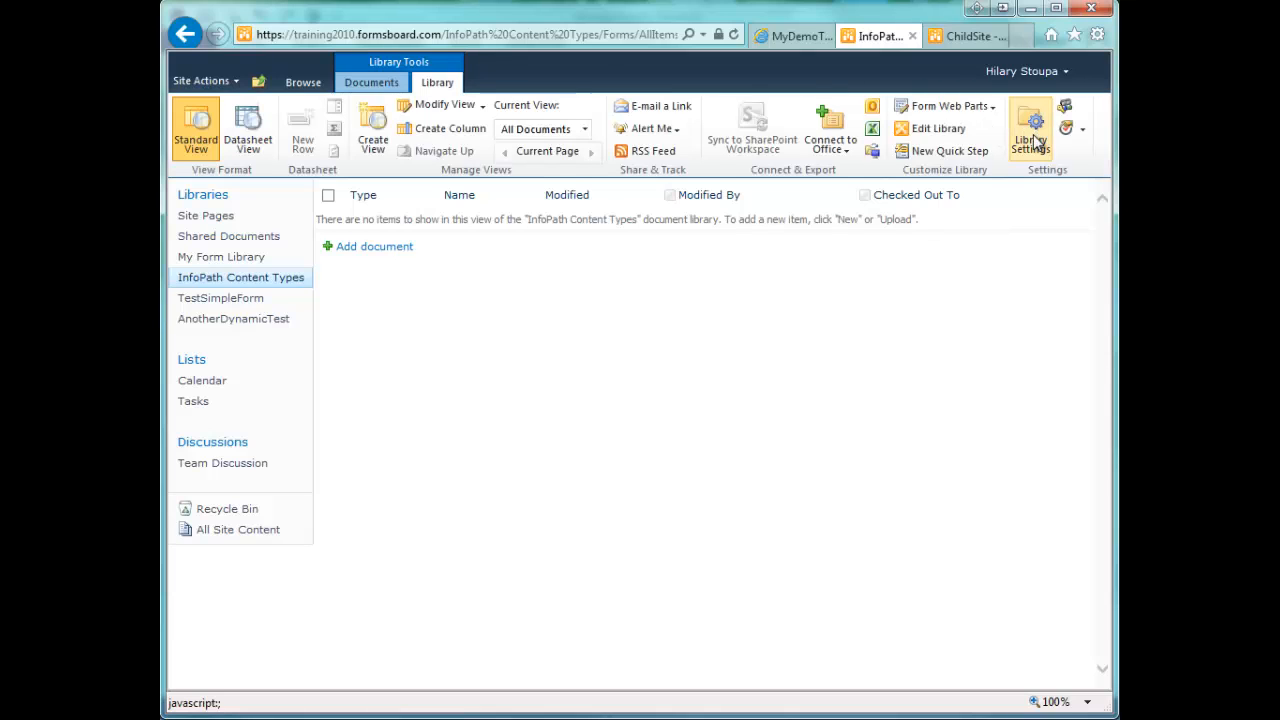
click(1034, 140)
scroll(1029, 400, down, 4)
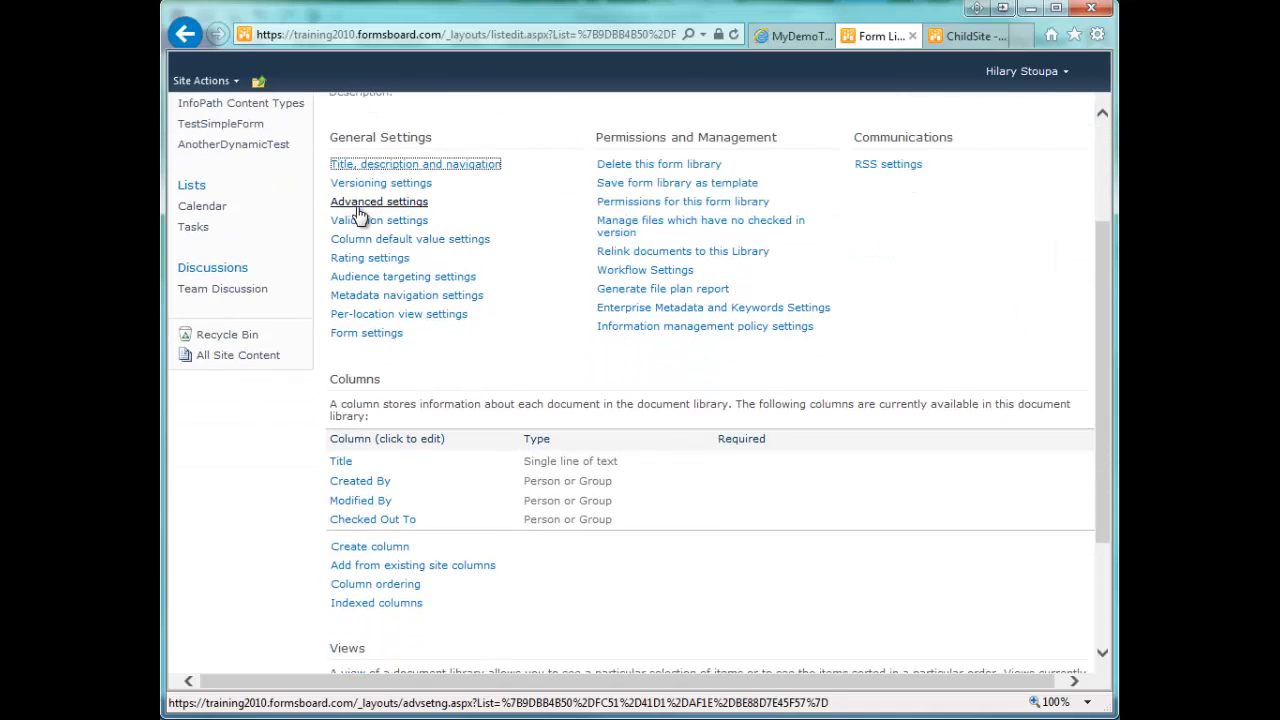
click(360, 207)
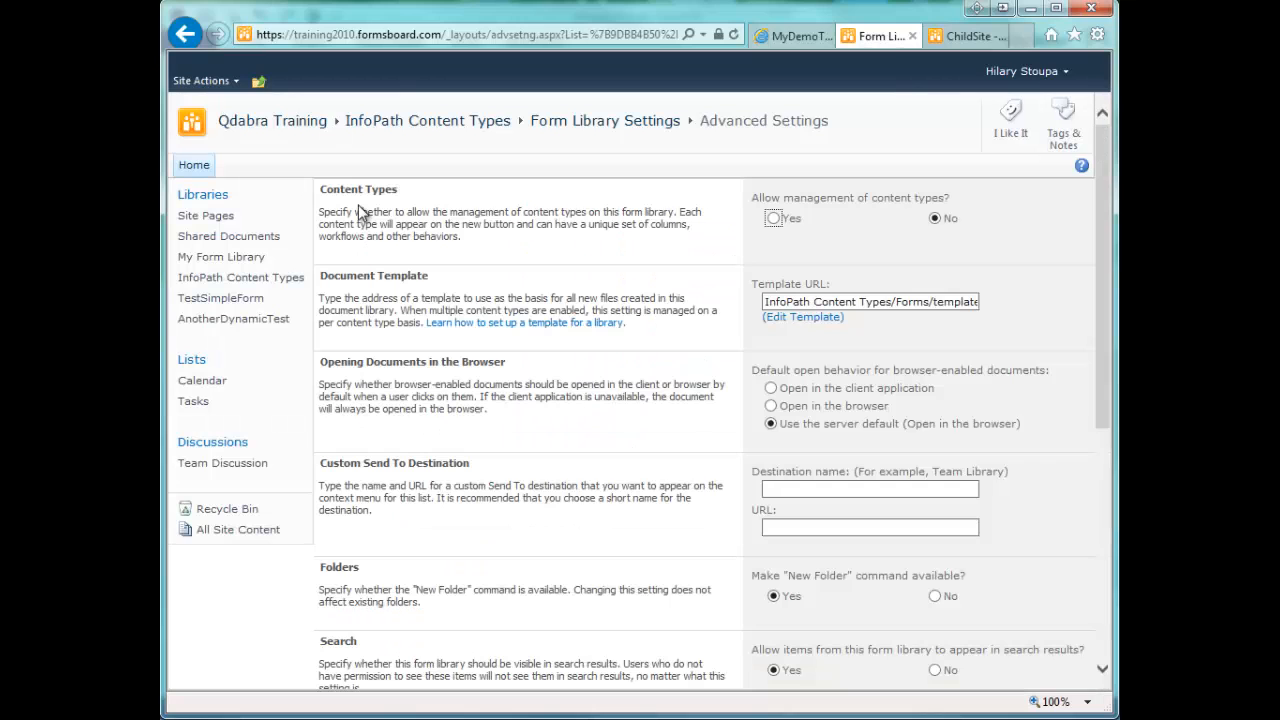
click(773, 218)
scroll(640, 270, down, 8)
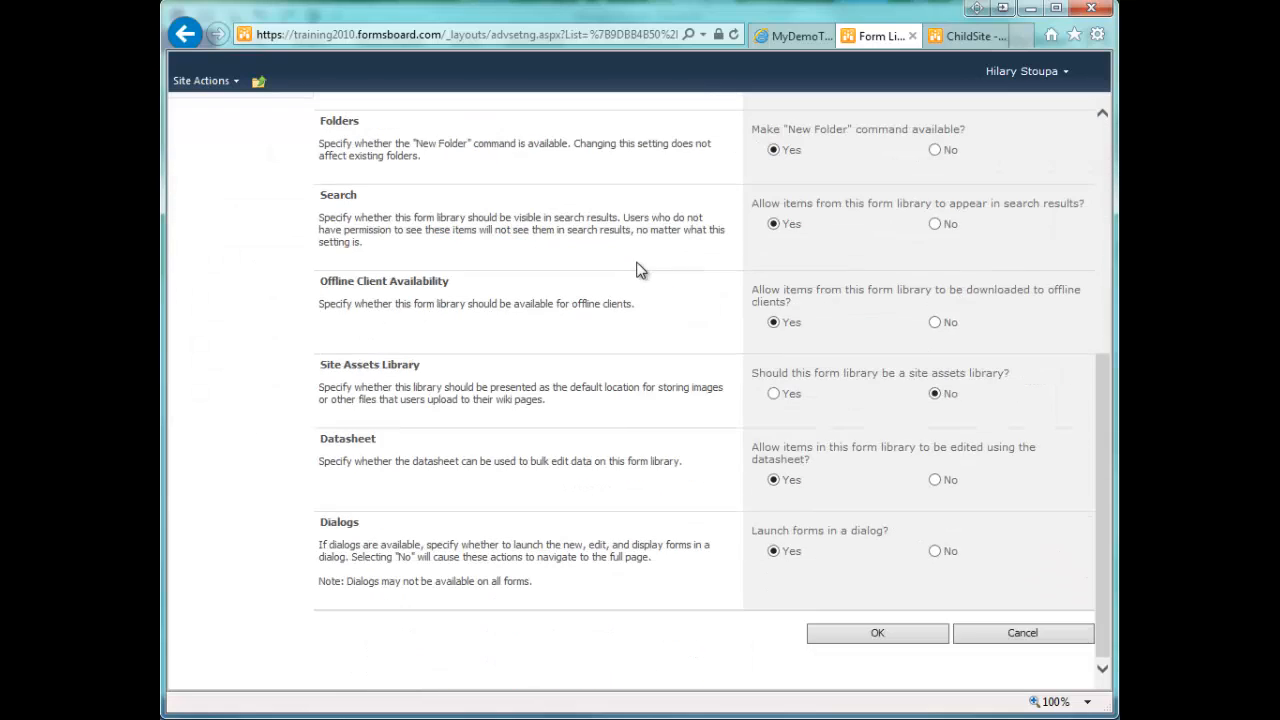
click(867, 643)
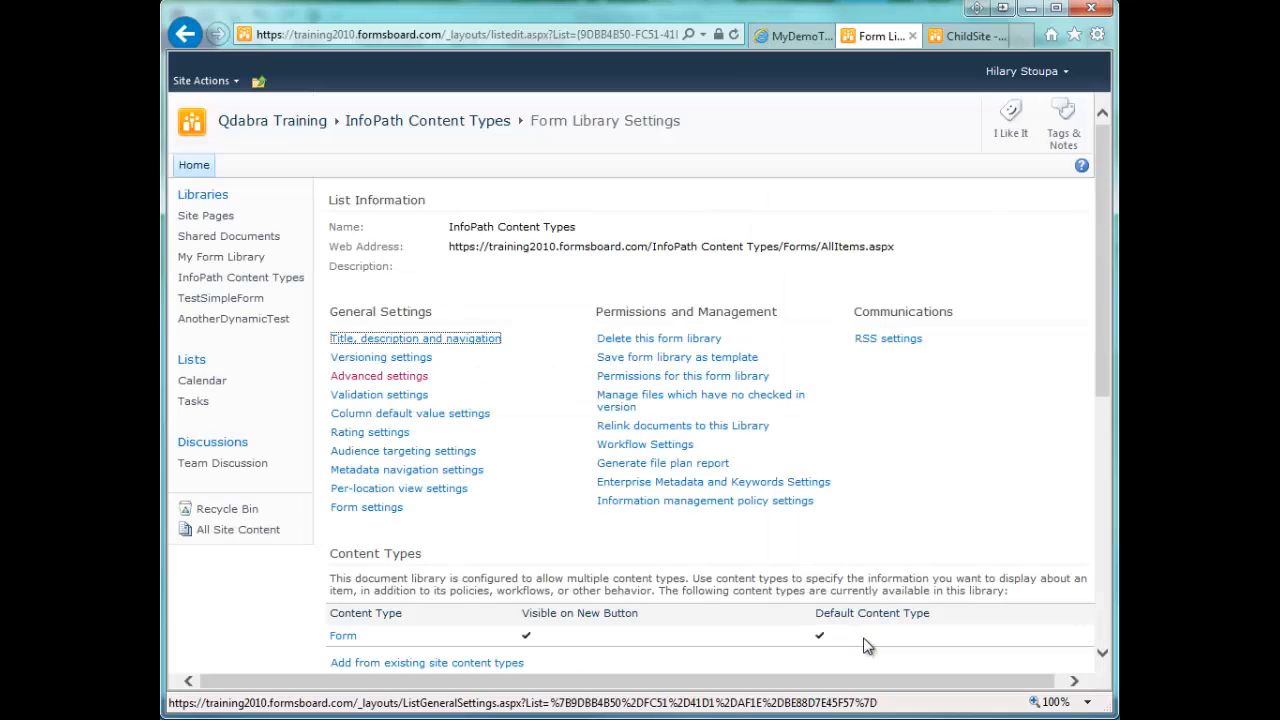
- Add the existing site content type MyDemoTestFormThatCanBeDeletedLater to the InfoPath Content Types library
scroll(815, 563, down, 3)
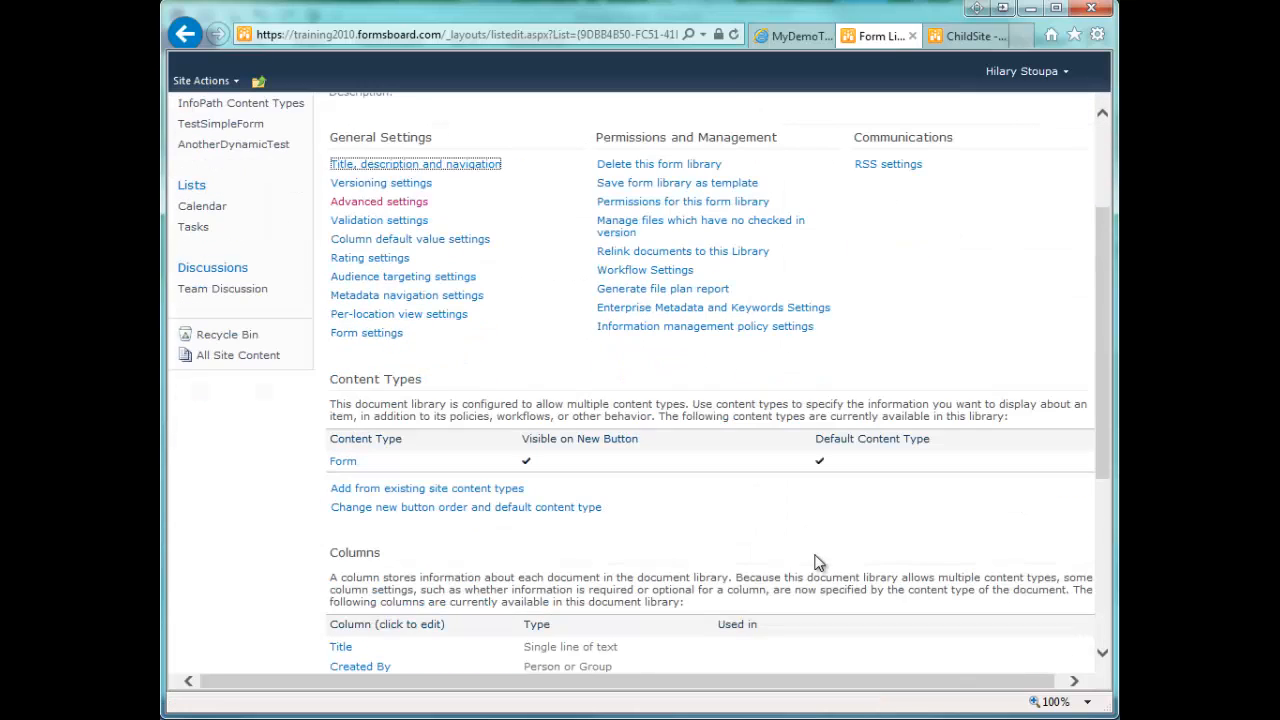
click(470, 493)
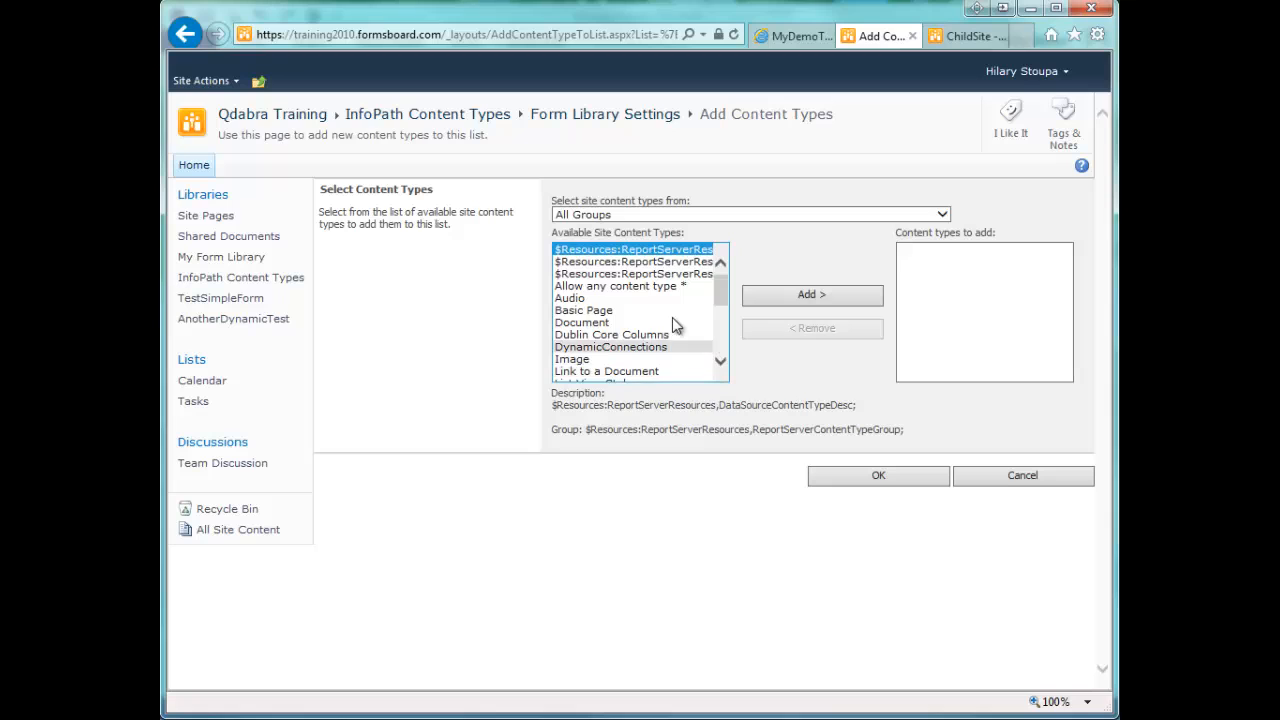
drag(721, 294, 731, 313)
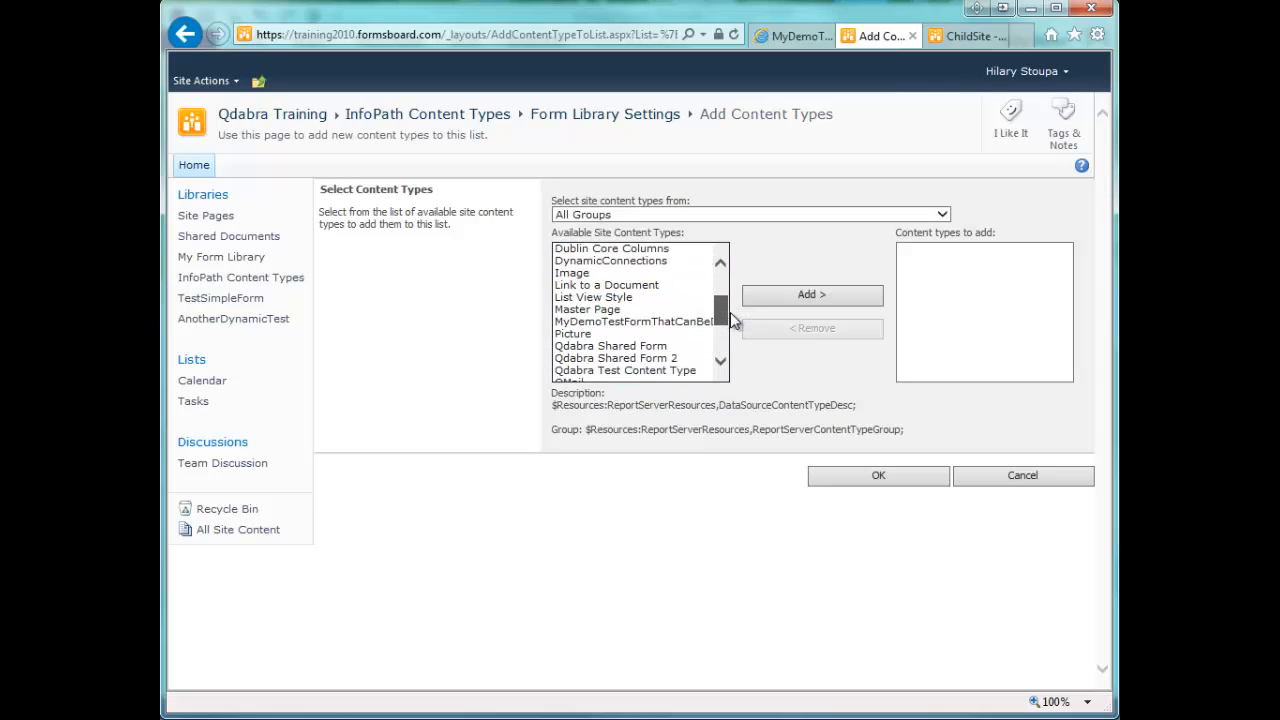
click(705, 321)
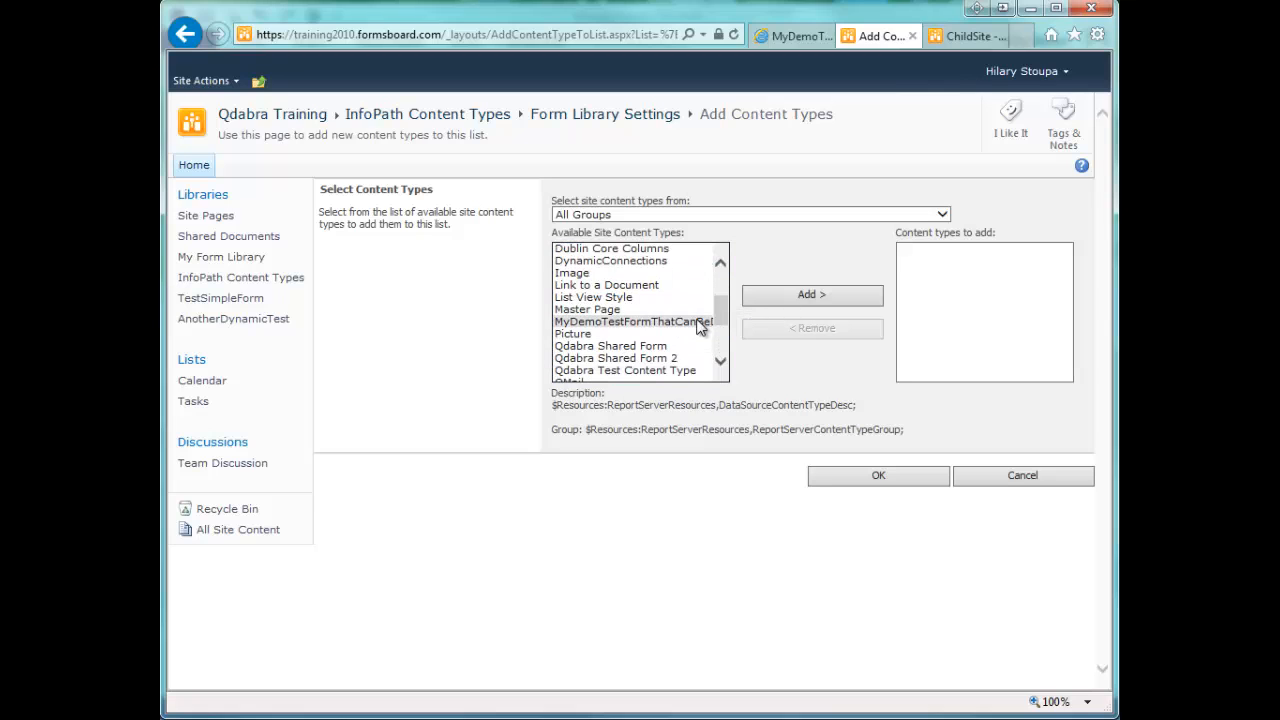
click(787, 304)
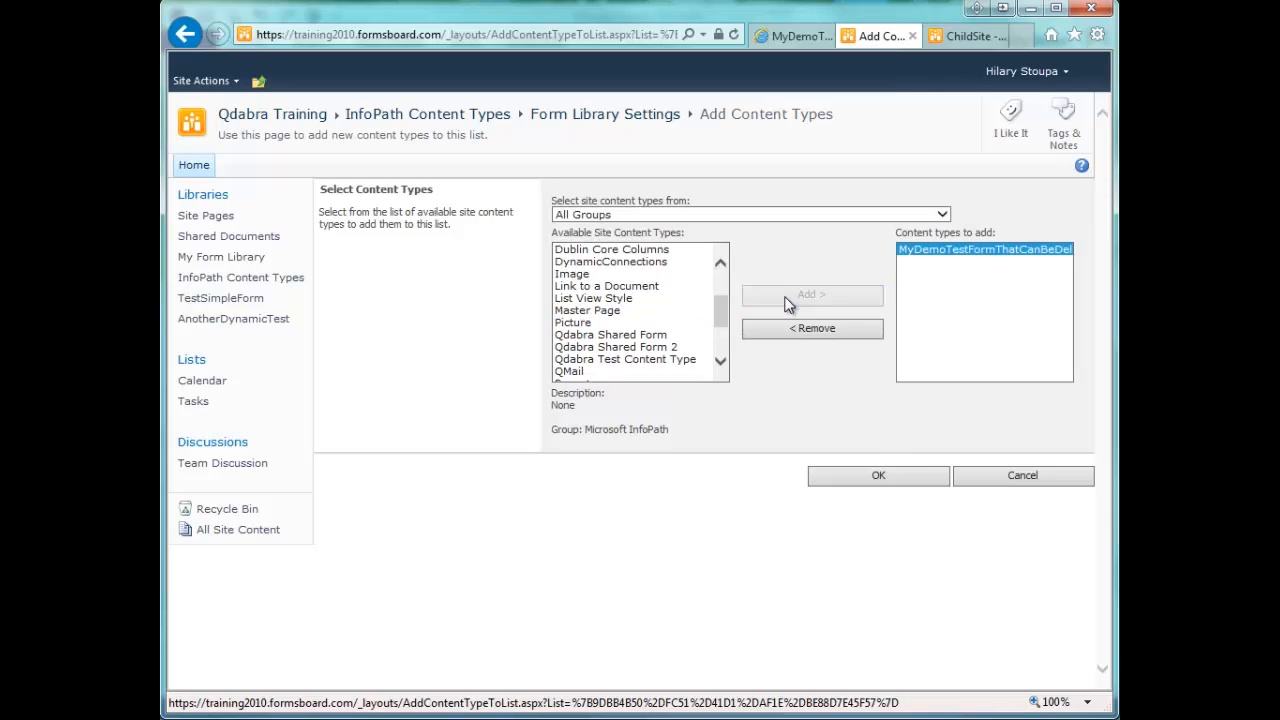
click(876, 478)
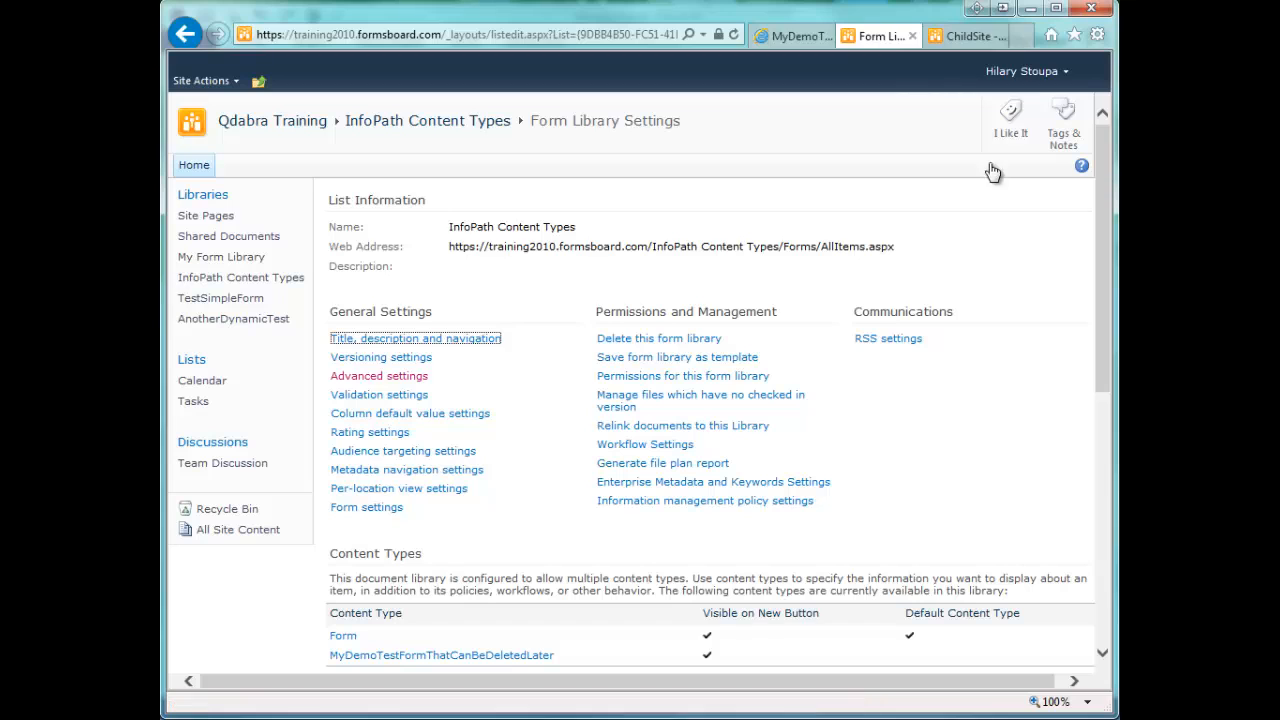
- Switch to the ChildSite site and open its site settings
click(966, 38)
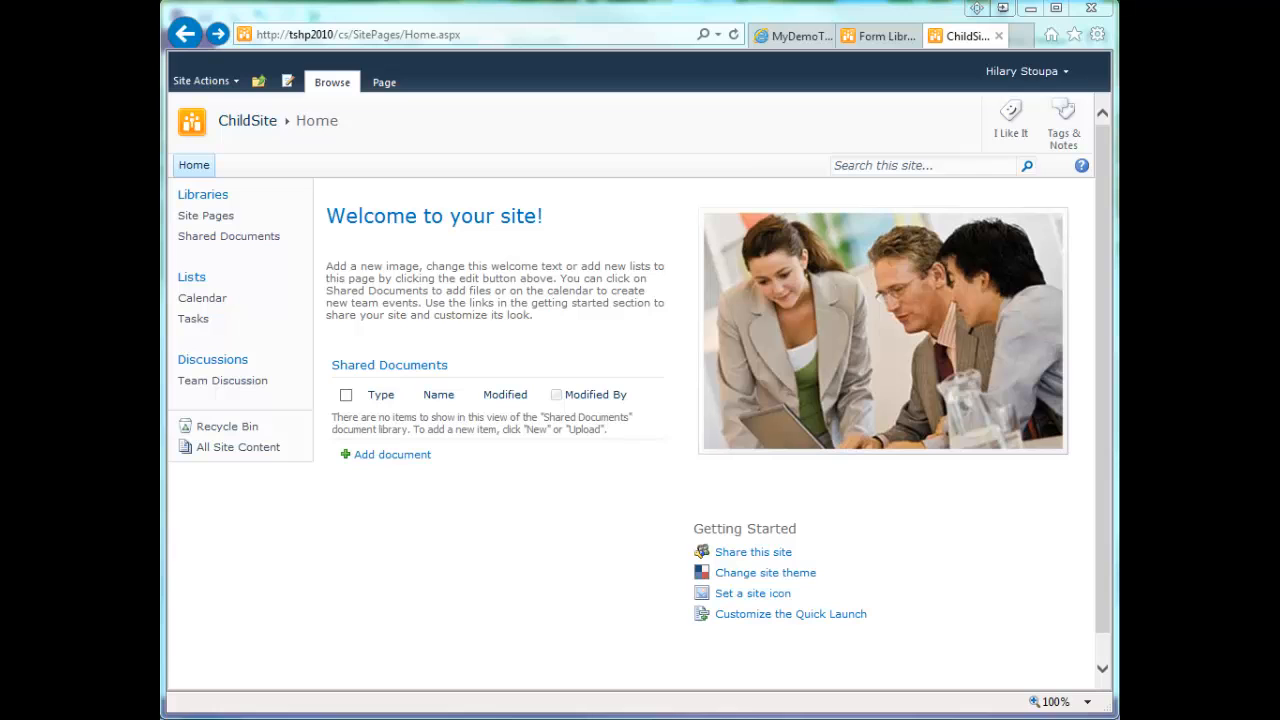
click(234, 81)
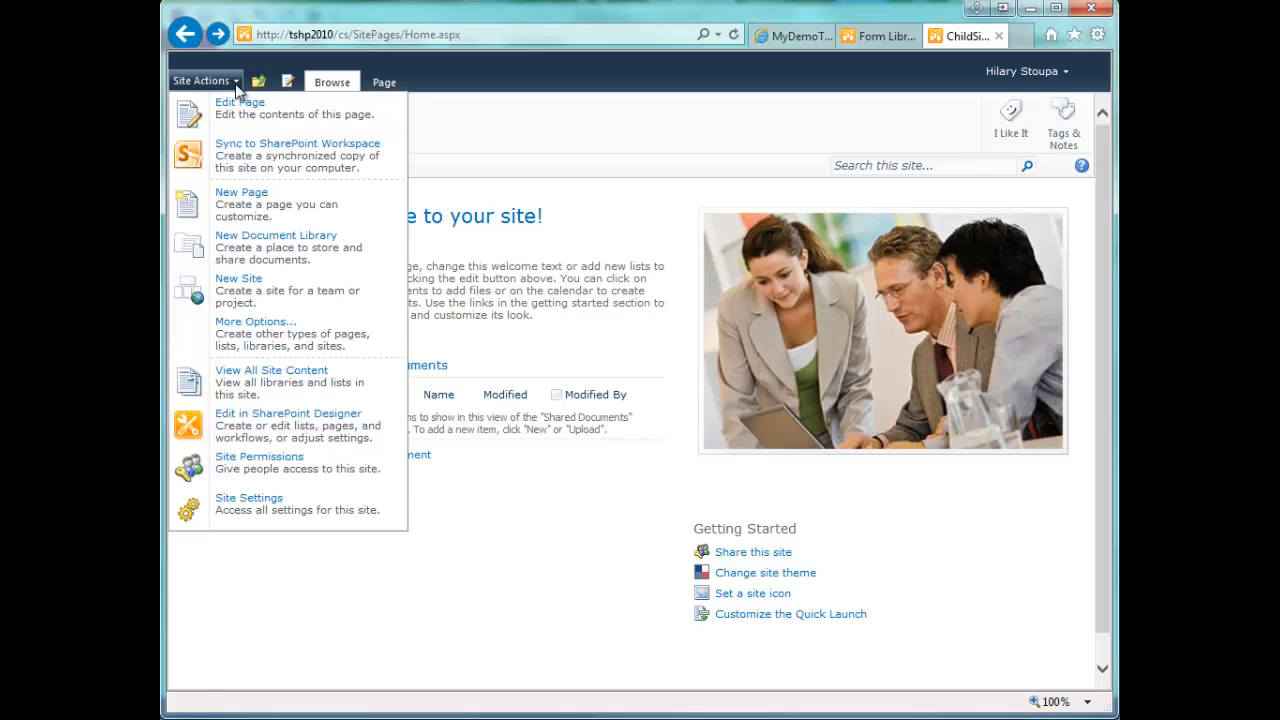
click(195, 502)
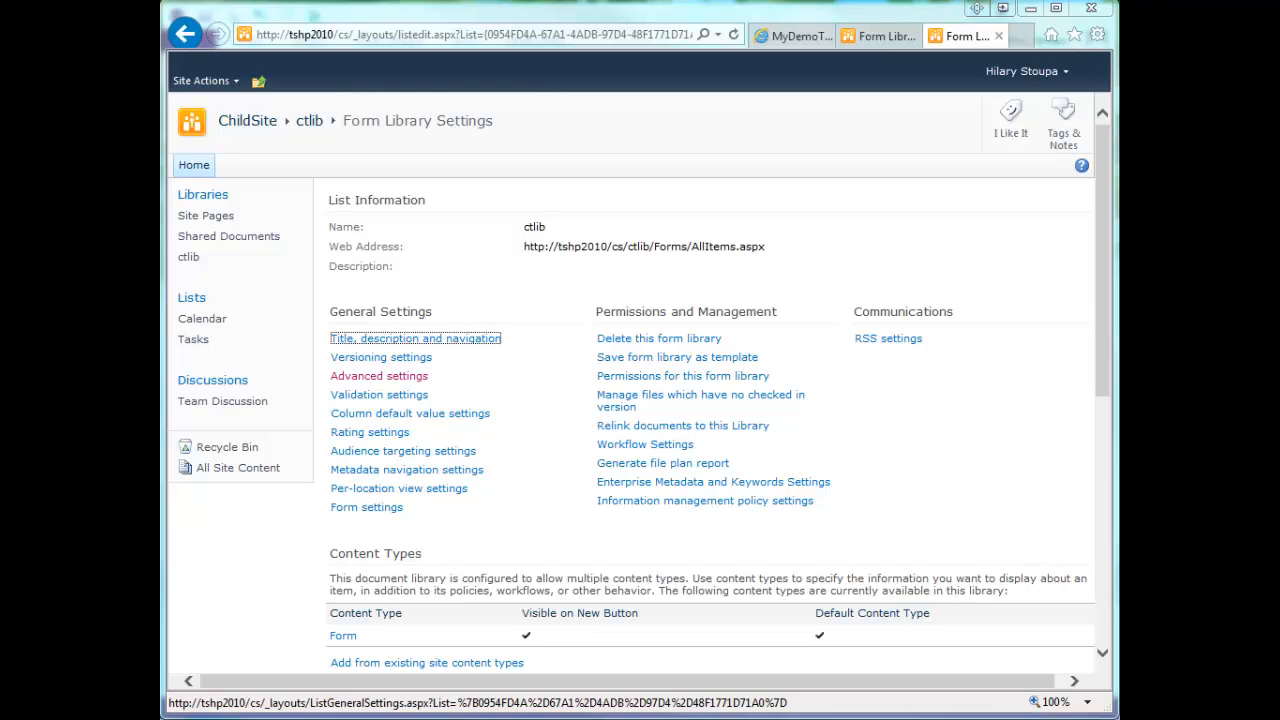
- Check the ctlib form library's advanced settings and select MyDemoTestFormThatCanBeDeletedLater from the existing site content types to add to the library
click(413, 378)
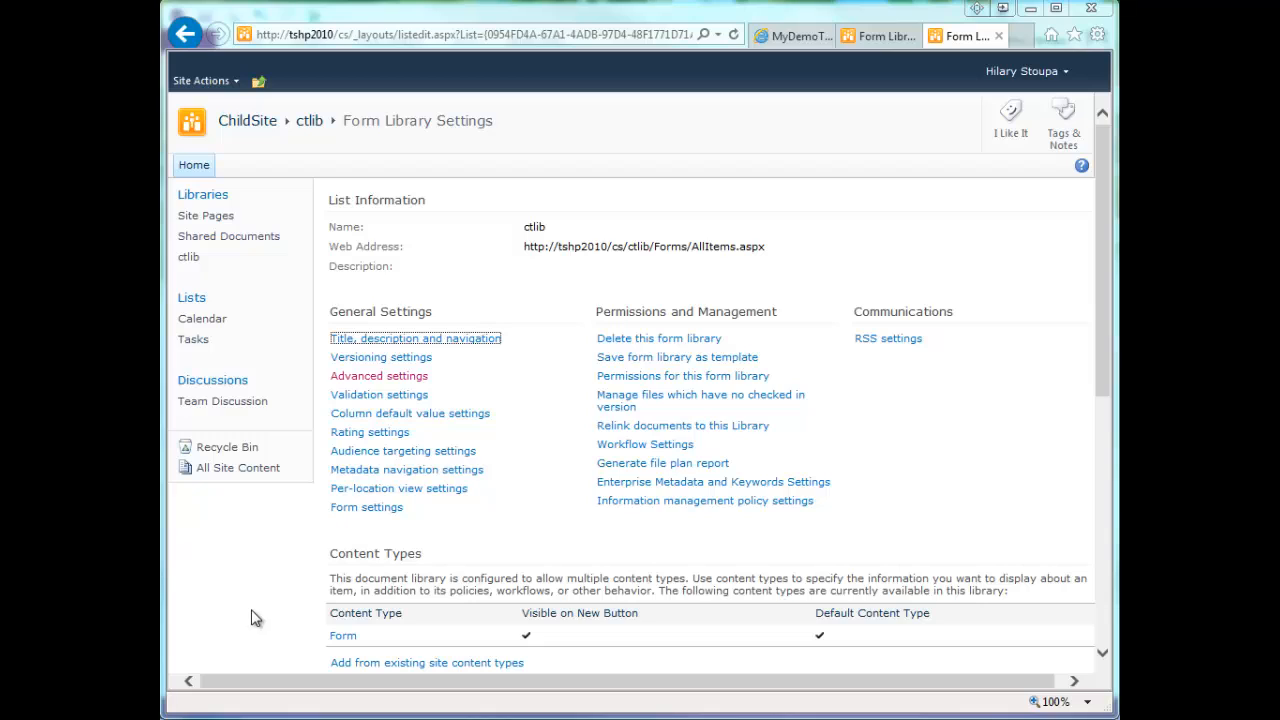
click(410, 663)
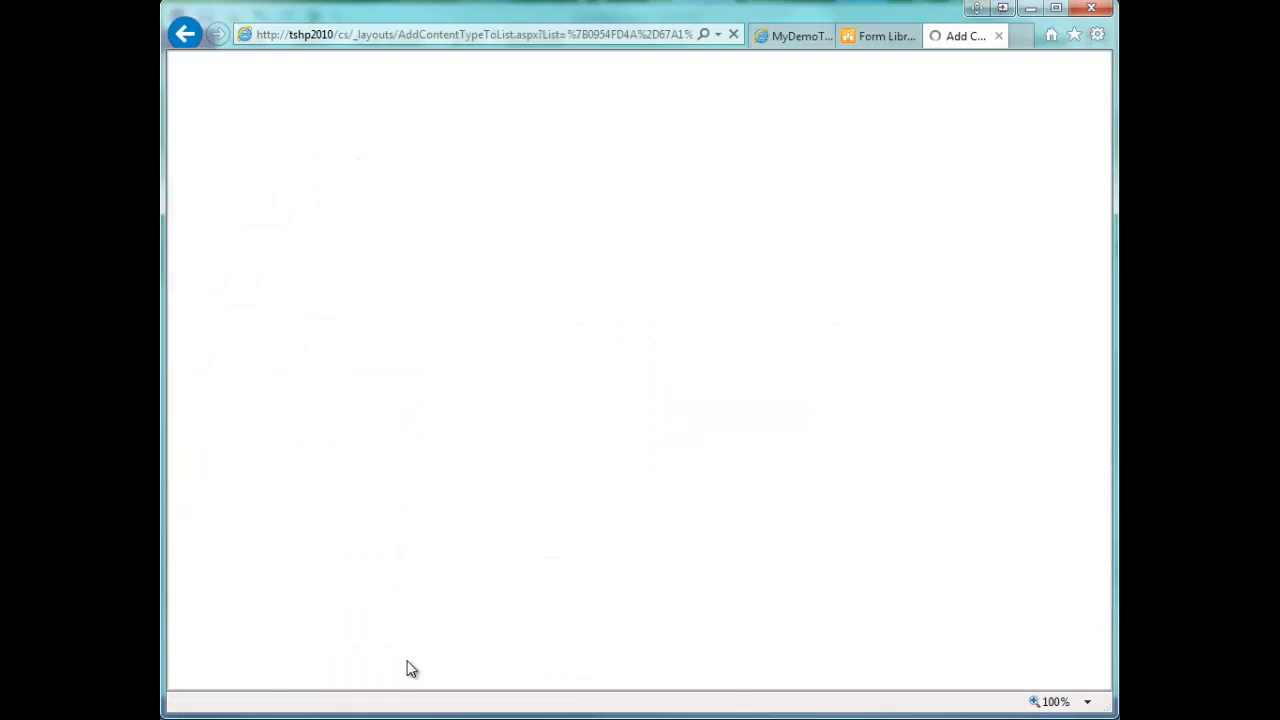
drag(720, 289, 720, 305)
click(697, 302)
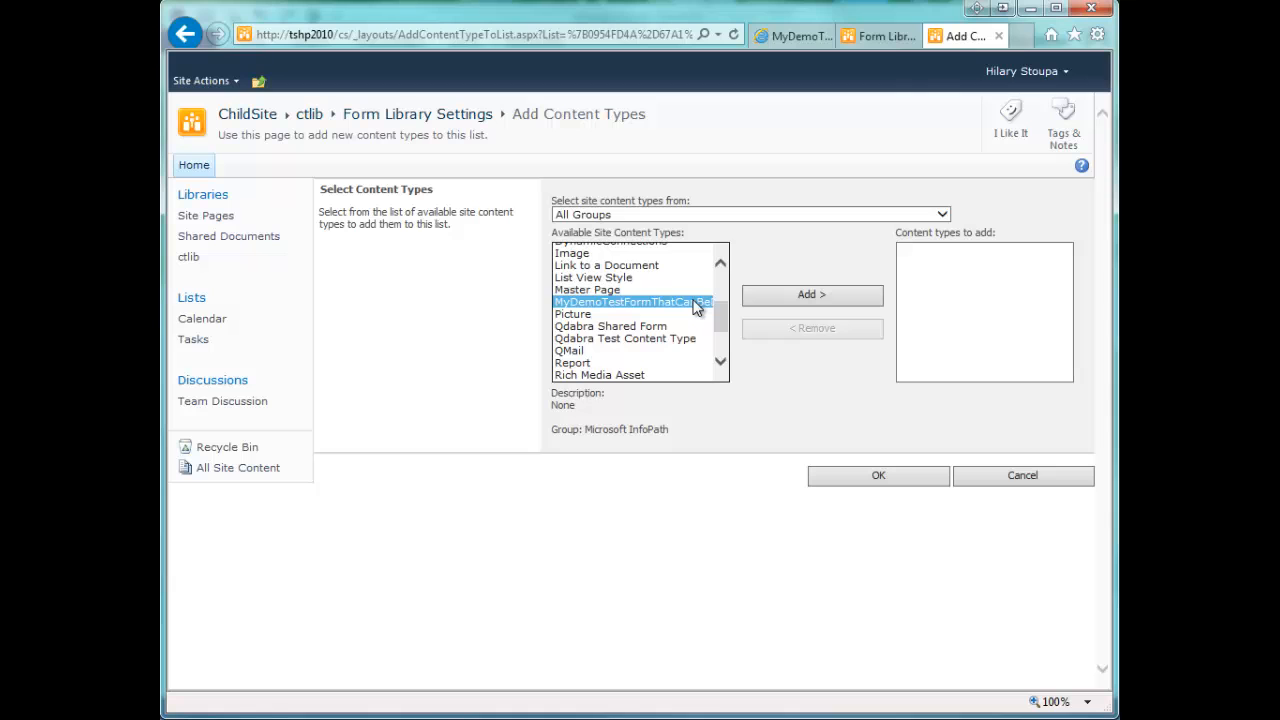